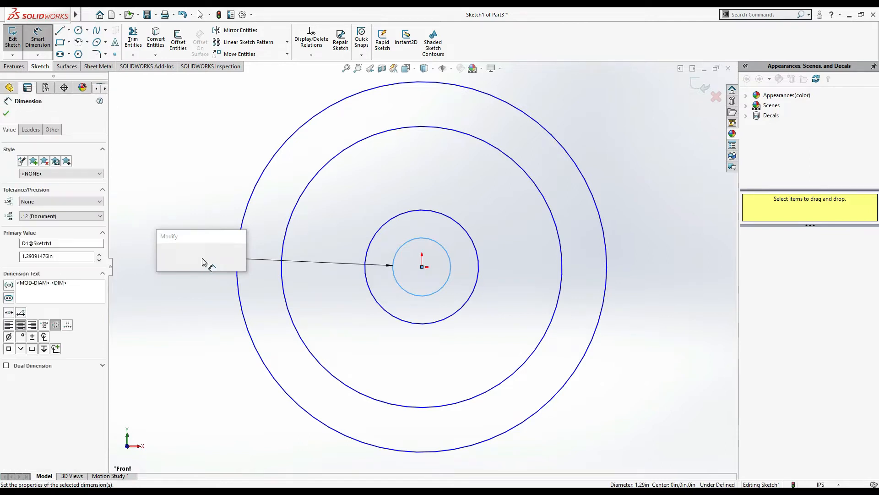
Set the innermost circle's diameter to 0.5 in and, after consulting the manual's drawing, dimension the next circle at 0.25 in.
{"action": "type", "text": "0.5"}
{"action": "key", "text": "Return"}
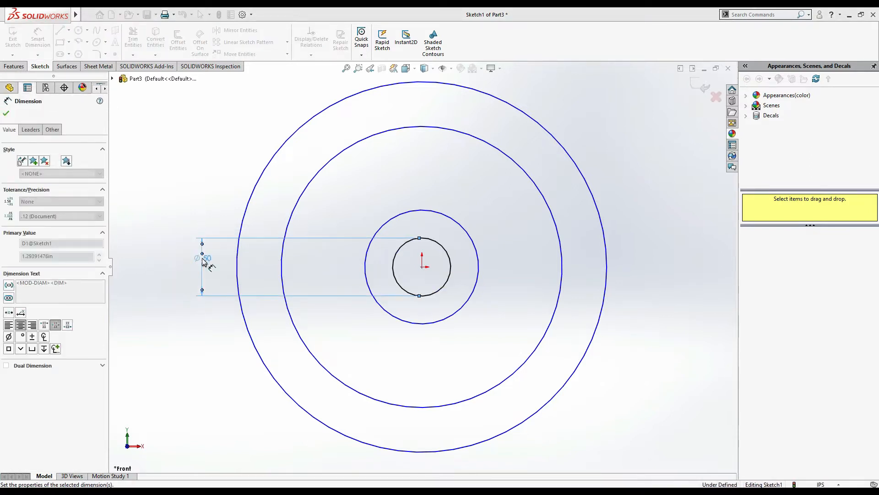
{"action": "key", "text": "alt+Tab"}
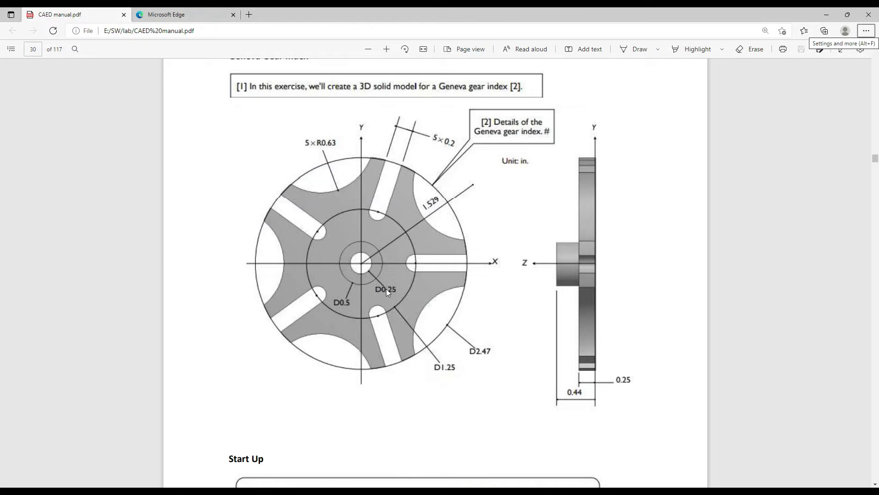
{"action": "key", "text": "alt+Tab"}
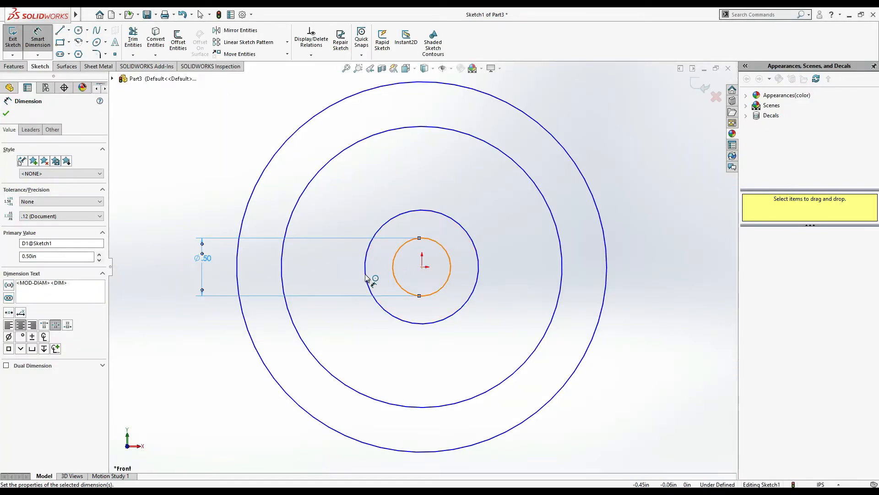
{"action": "left_click", "coordinate": [367, 275]}
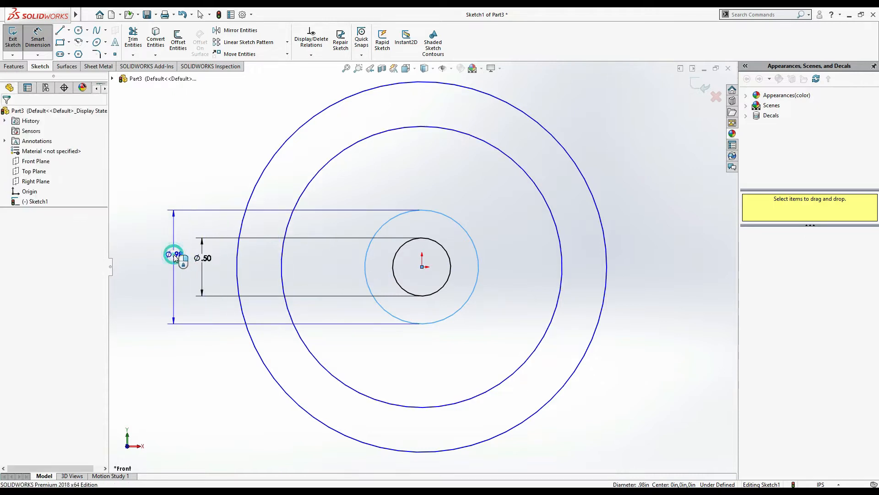
{"action": "left_click", "coordinate": [174, 256]}
{"action": "type", "text": ".5"}
{"action": "key", "text": "Return"}
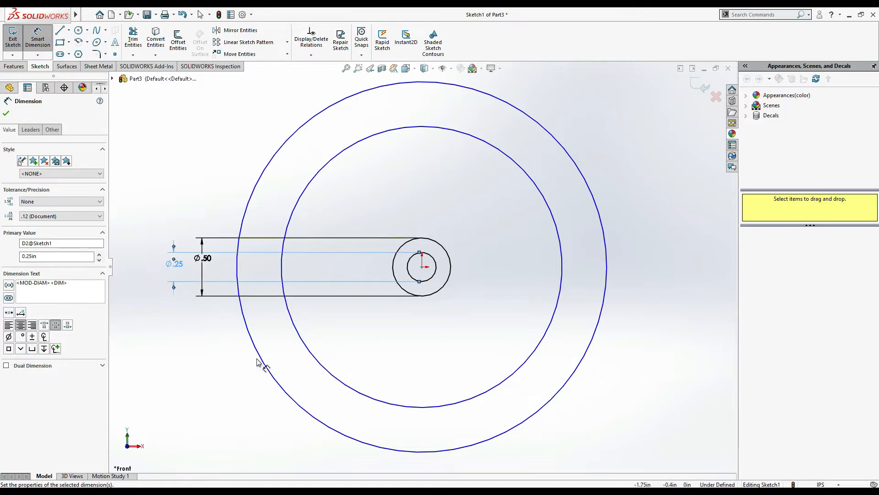
Consult the Geneva gear drawing in the manual and dimension the second-largest circle with a diameter of 1.25 in.
{"action": "key", "text": "alt+Tab"}
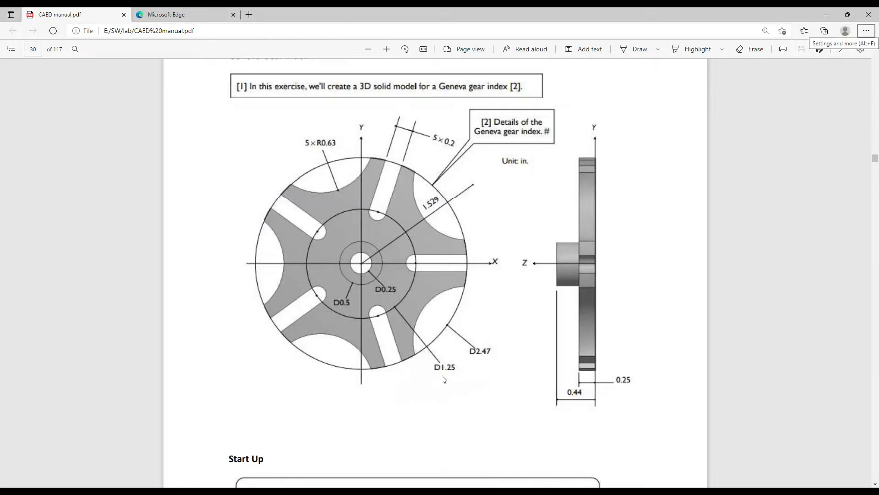
{"action": "key", "text": "alt+Tab"}
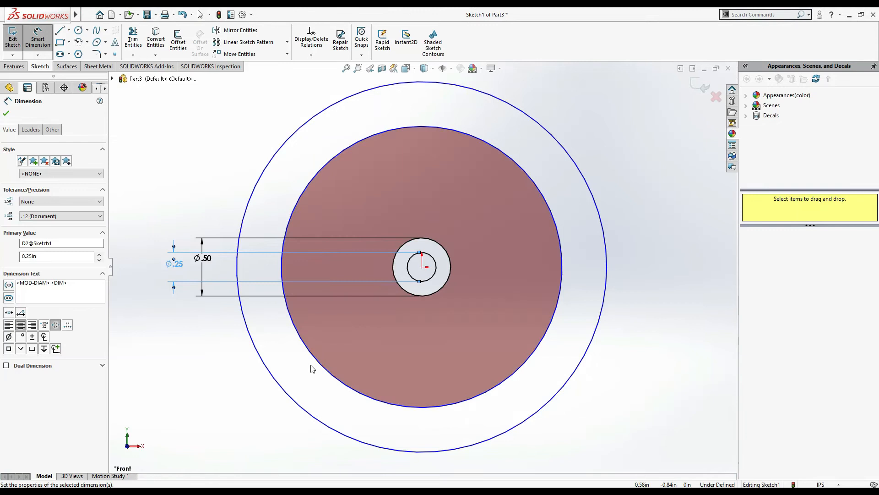
{"action": "left_click", "coordinate": [315, 358]}
{"action": "left_click", "coordinate": [154, 284]}
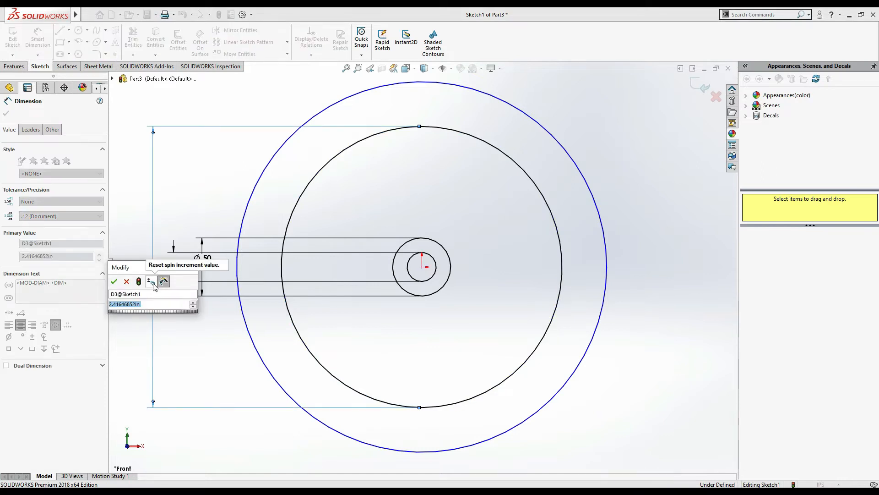
{"action": "type", "text": "2.5"}
{"action": "key", "text": "Return"}
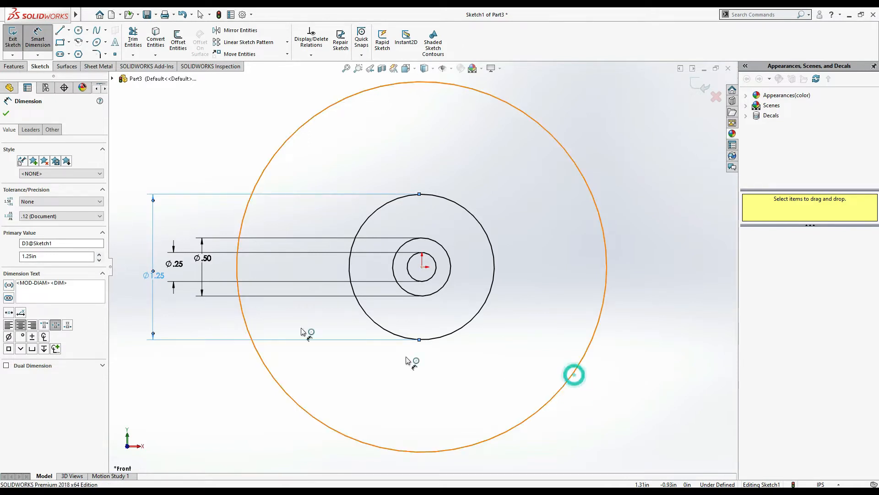
Dimension the outermost circle with a diameter of 2.47 in and compare the sketch with the manual's drawing.
{"action": "left_click", "coordinate": [574, 374]}
{"action": "left_click", "coordinate": [138, 258]}
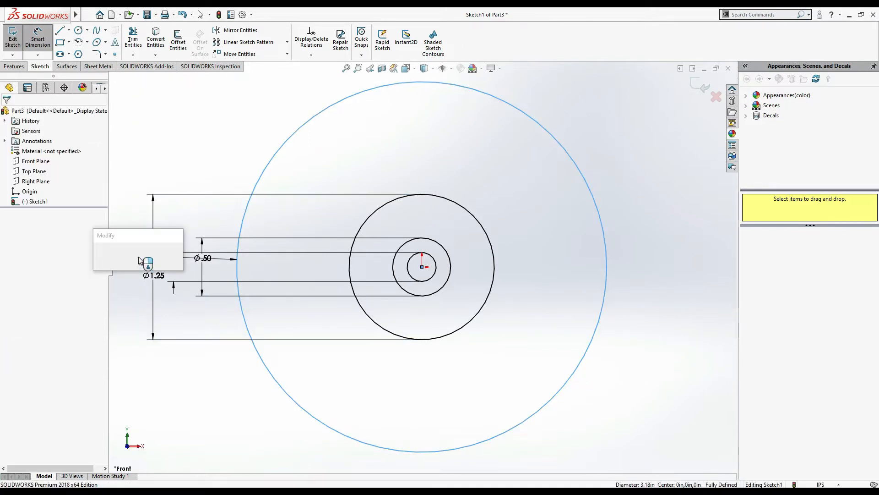
{"action": "type", "text": "2.47"}
{"action": "key", "text": "Return"}
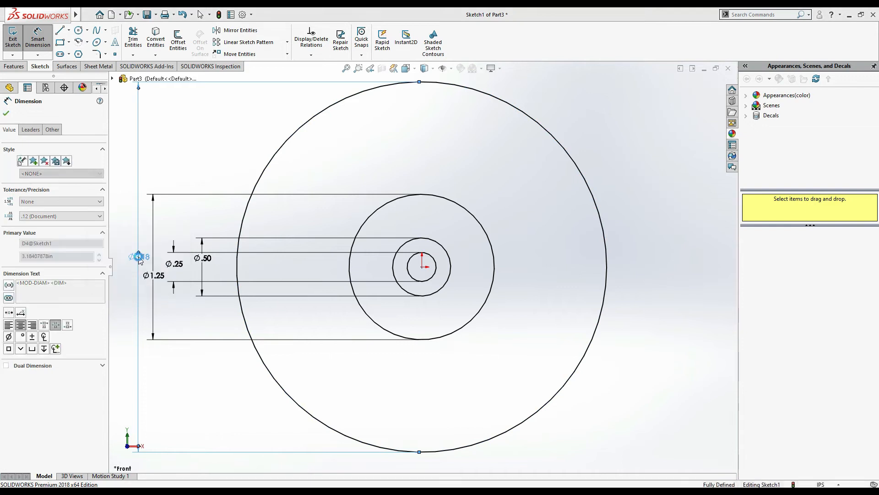
{"action": "key", "text": "alt+Tab"}
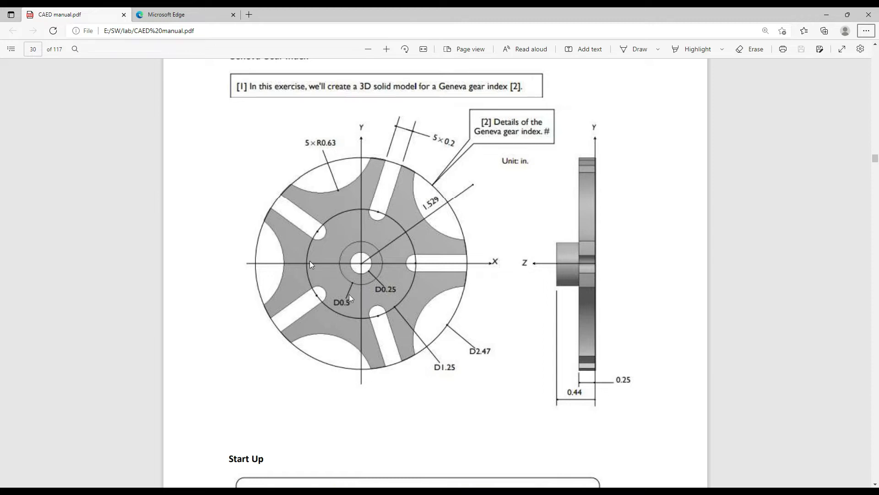
{"action": "key", "text": "alt+Tab"}
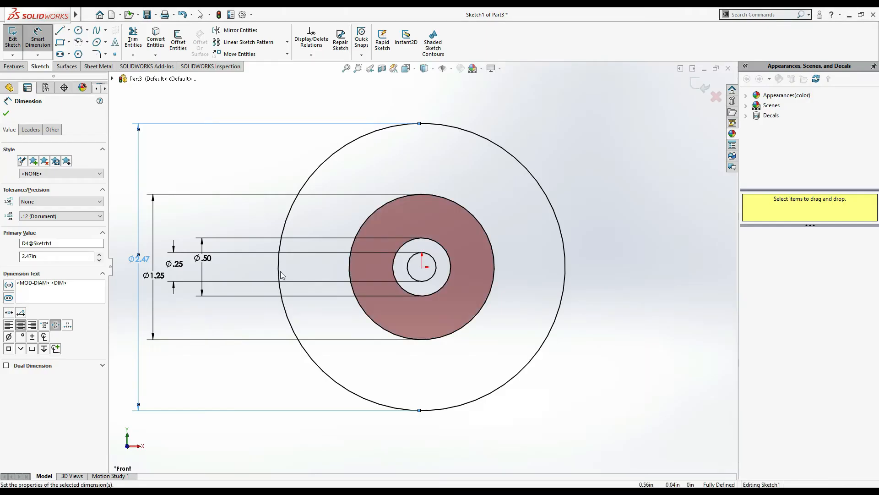
{"action": "left_click", "coordinate": [7, 111]}
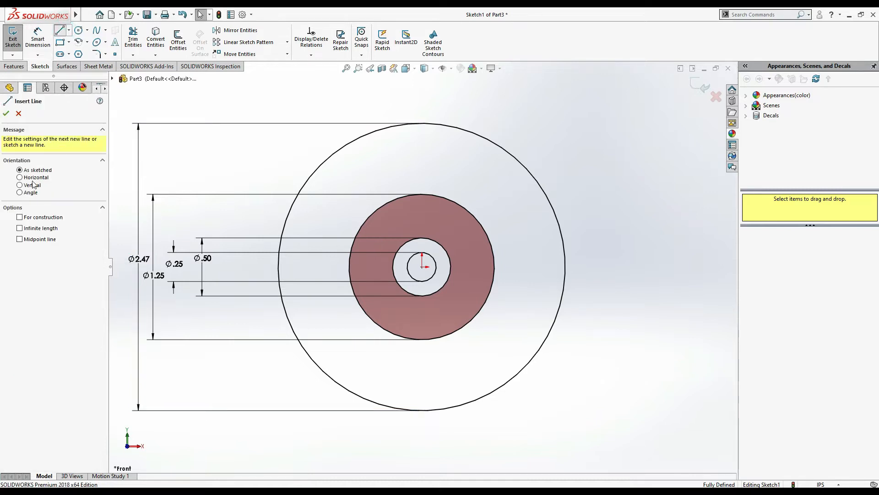
Draw a vertical construction line from above the outermost circle to the origin and a horizontal one about 1.9 in long from the origin rightward.
{"action": "left_click", "coordinate": [422, 90]}
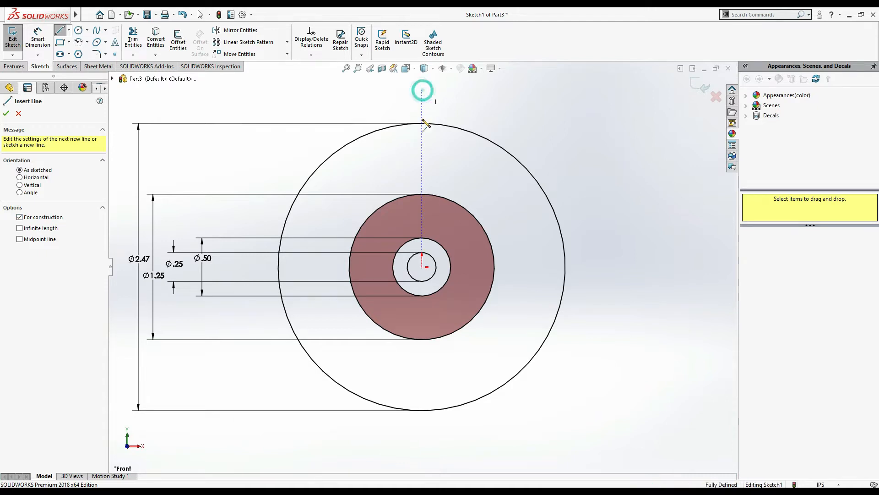
{"action": "left_click", "coordinate": [422, 267]}
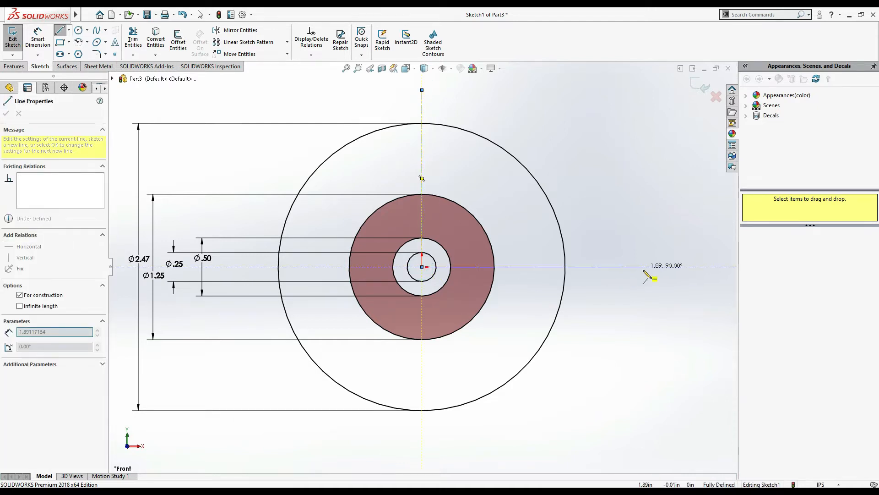
{"action": "left_click", "coordinate": [646, 267]}
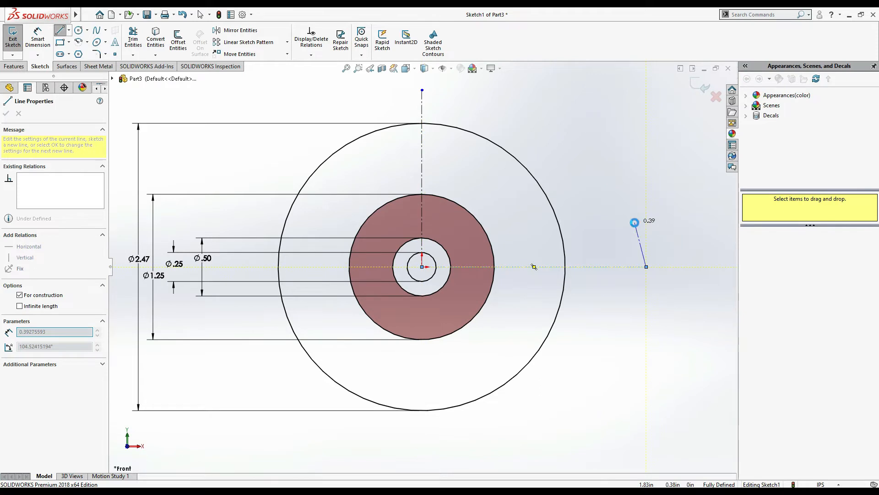
{"action": "key", "text": "Escape"}
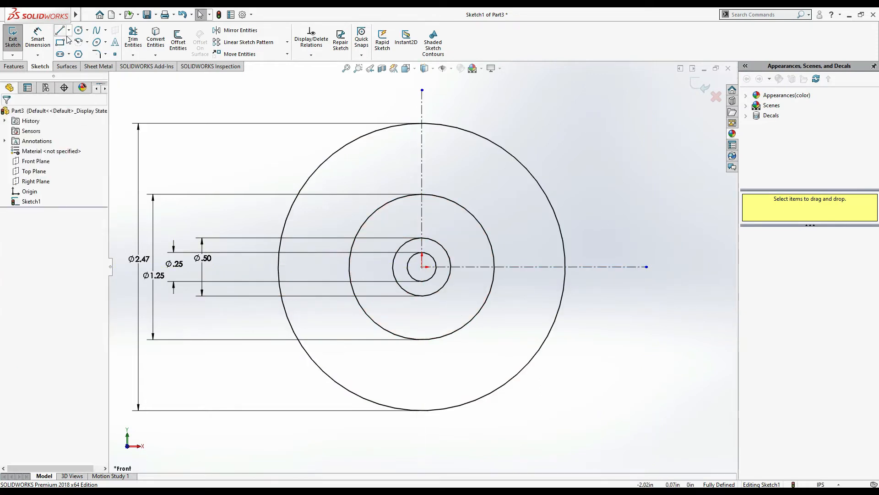
Convert the 1.25 in circle to construction geometry.
{"action": "left_click", "coordinate": [80, 32]}
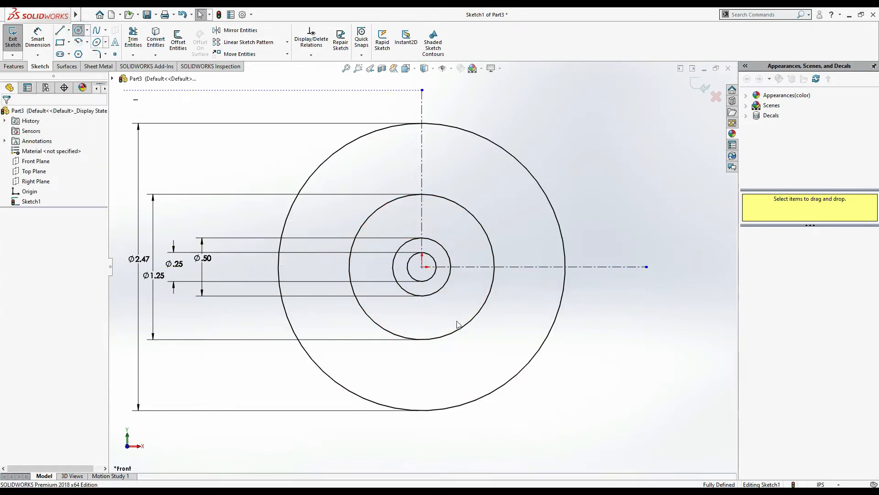
{"action": "key", "text": "Escape"}
{"action": "left_click", "coordinate": [482, 306]}
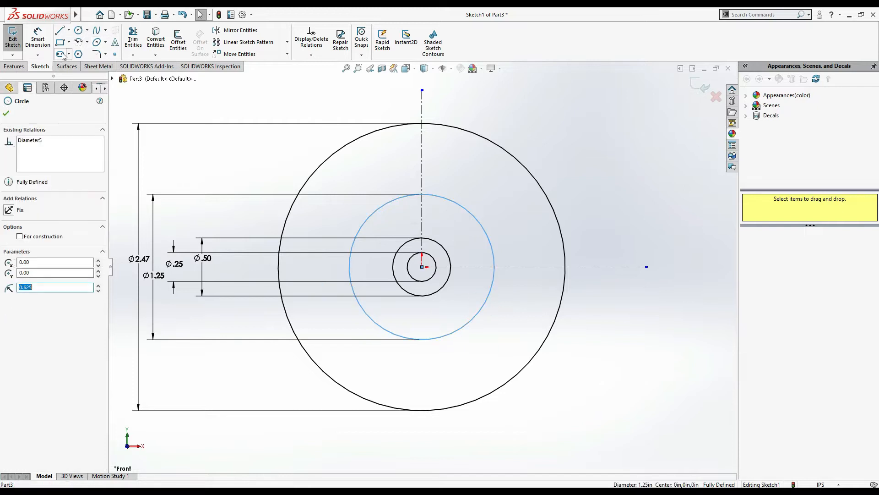
{"action": "left_click", "coordinate": [35, 235]}
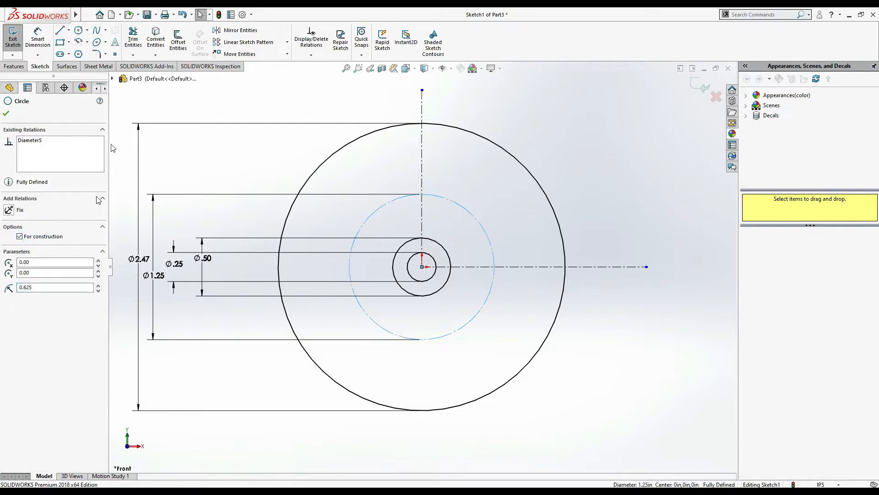
{"action": "left_click", "coordinate": [11, 113]}
Sketch a small circle of about 0.12 in radius centred where the construction circle crosses the horizontal centreline.
{"action": "left_click", "coordinate": [79, 29]}
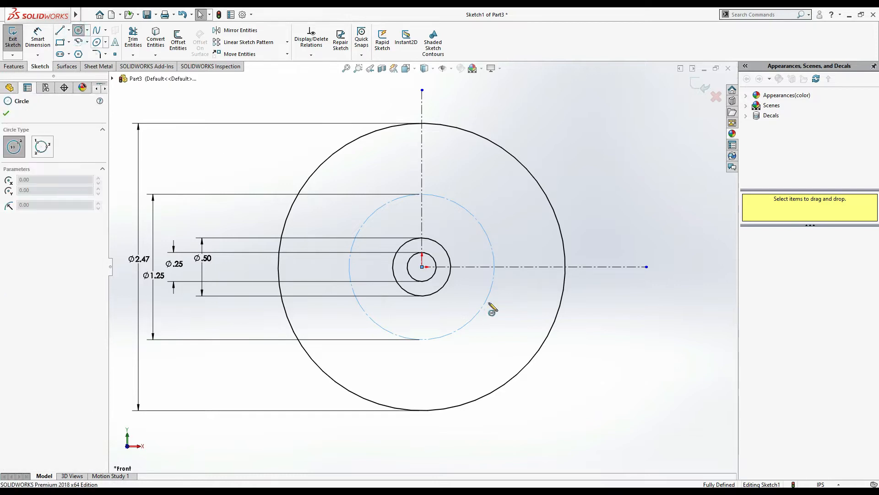
{"action": "left_click", "coordinate": [494, 267]}
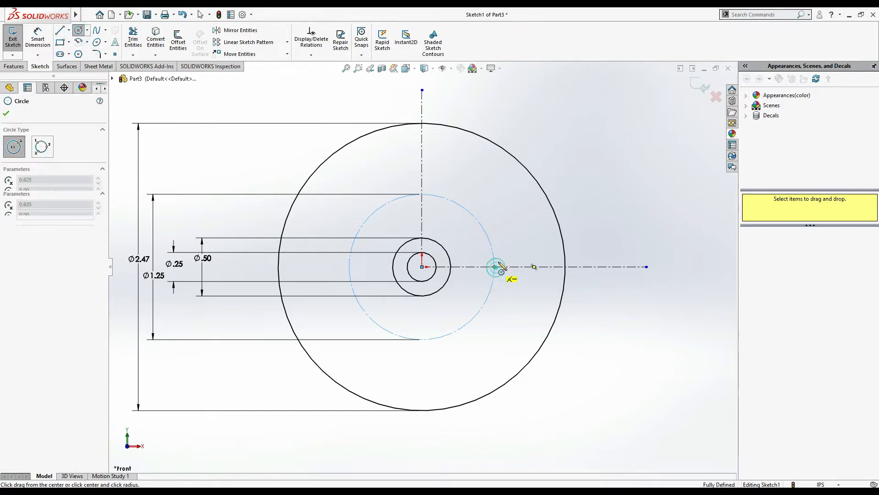
{"action": "left_click", "coordinate": [503, 257]}
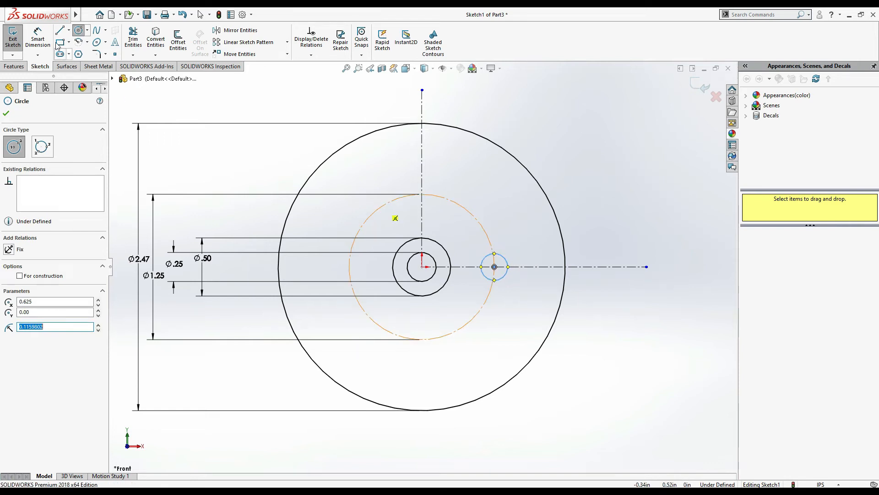
Check the slot width in the manual's drawing and dimension the small circle with a diameter of 0.2 in.
{"action": "left_click", "coordinate": [41, 39]}
{"action": "key", "text": "alt+Tab"}
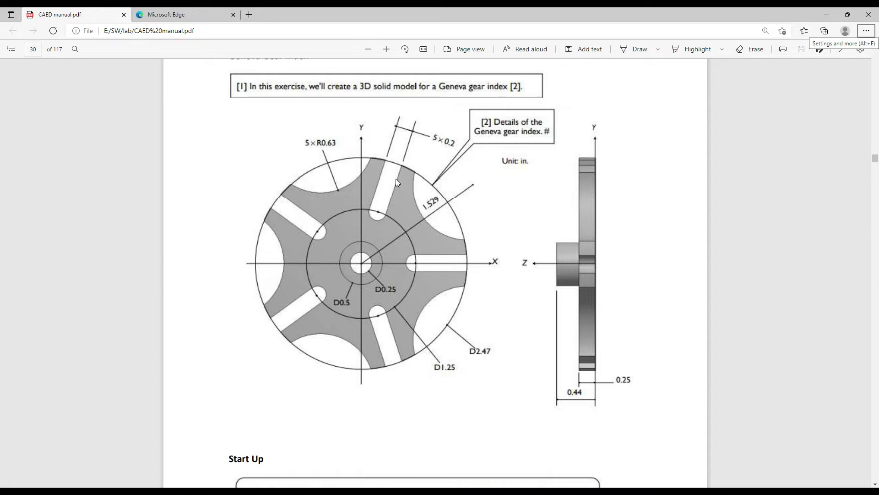
{"action": "key", "text": "alt+Tab"}
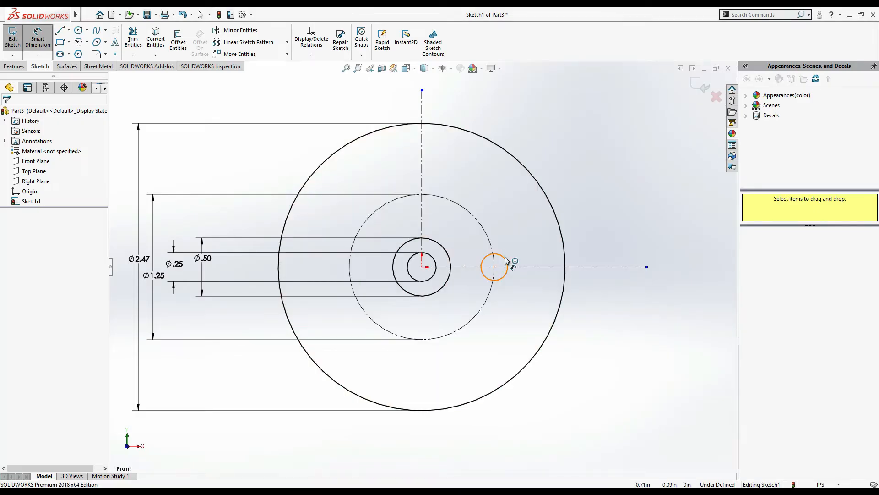
{"action": "left_click", "coordinate": [506, 260]}
{"action": "left_click", "coordinate": [600, 164]}
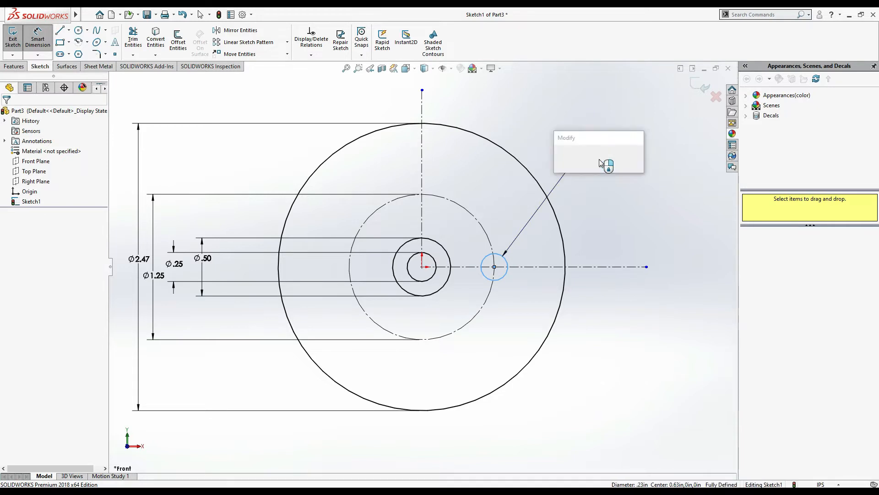
{"action": "key", "text": "Return"}
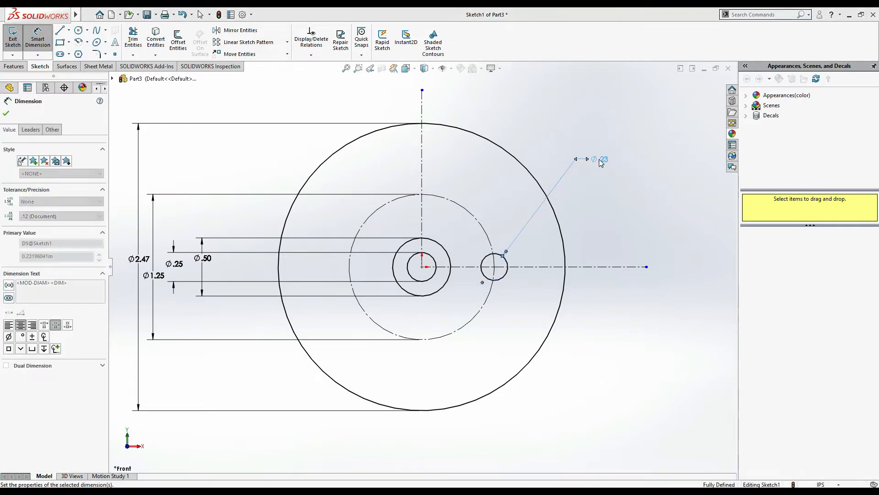
{"action": "left_click", "coordinate": [6, 114]}
Draw two horizontal lines from the small circle's uppermost and lowermost points to the outermost circle to form the slot's sides.
{"action": "left_click", "coordinate": [59, 30]}
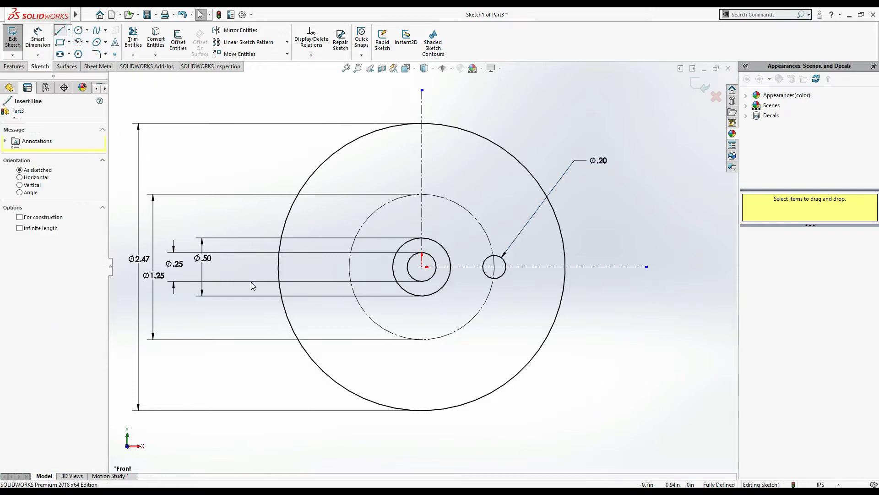
{"action": "left_click", "coordinate": [495, 255]}
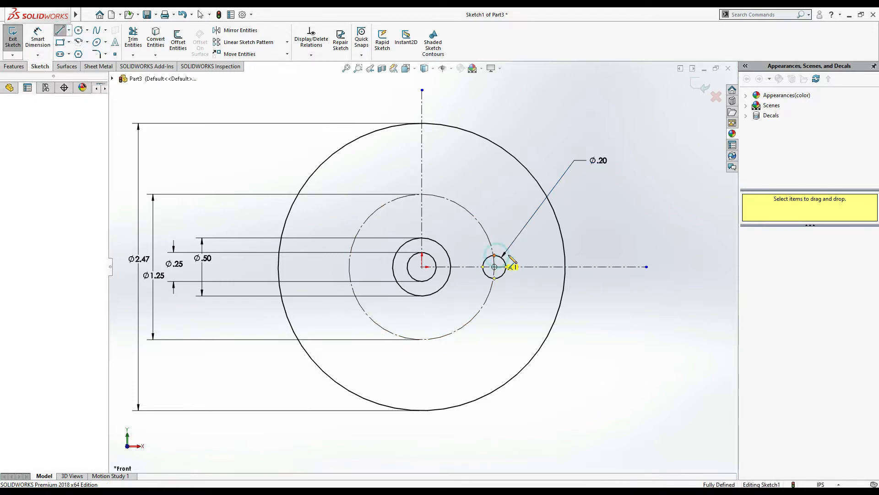
{"action": "left_click", "coordinate": [566, 255]}
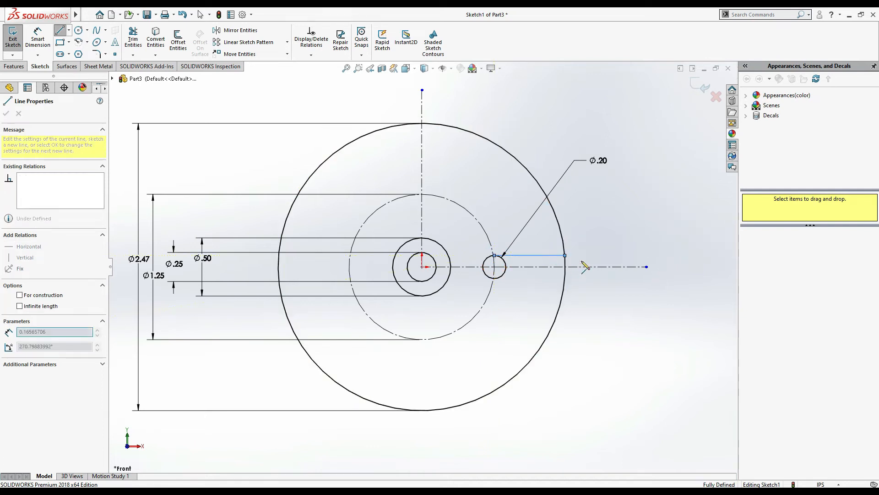
{"action": "key", "text": "Escape"}
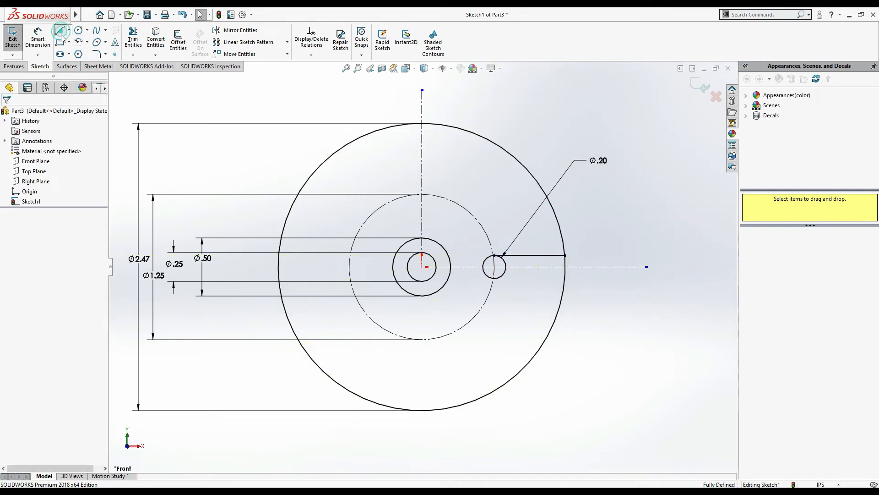
{"action": "left_click", "coordinate": [60, 31]}
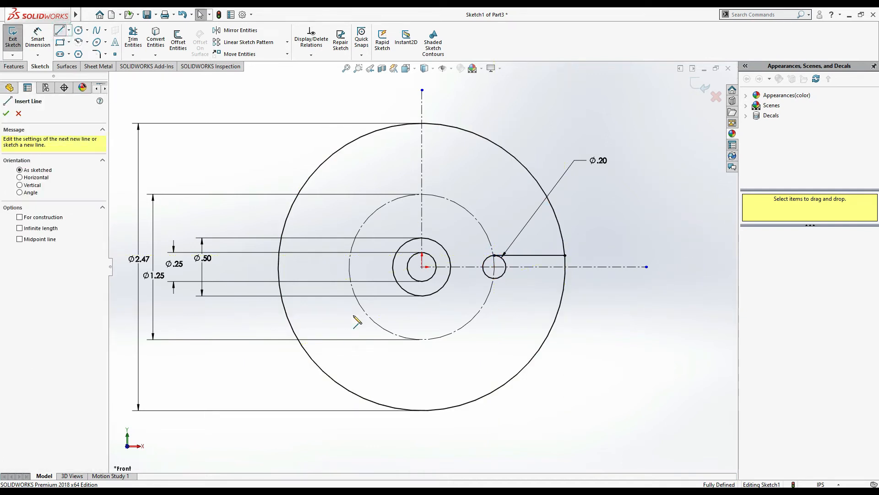
{"action": "left_click", "coordinate": [494, 278]}
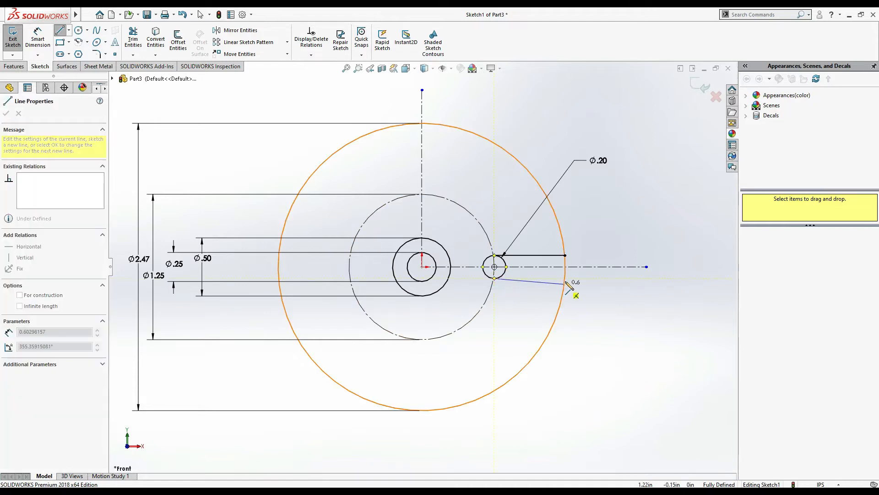
{"action": "left_click", "coordinate": [564, 278]}
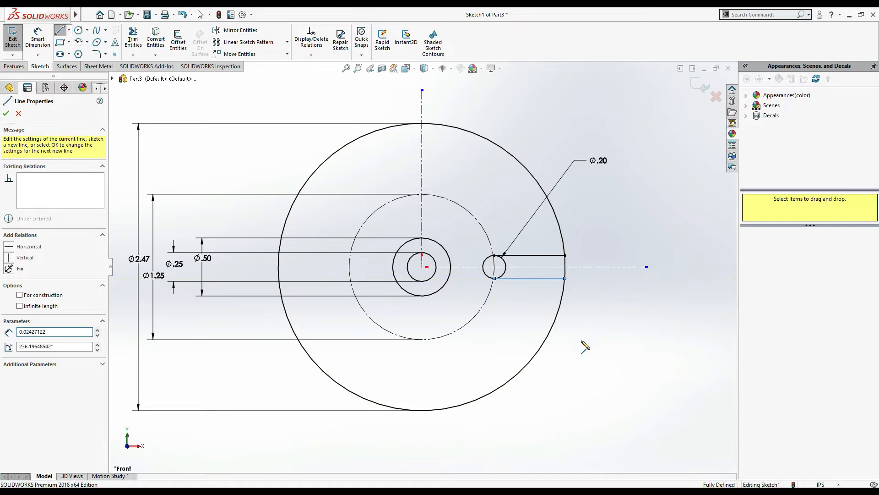
Trim away the half of the small circle that lies between the two slot lines, leaving the slot's rounded inner end.
{"action": "key", "text": "Escape"}
{"action": "key", "text": "Escape"}
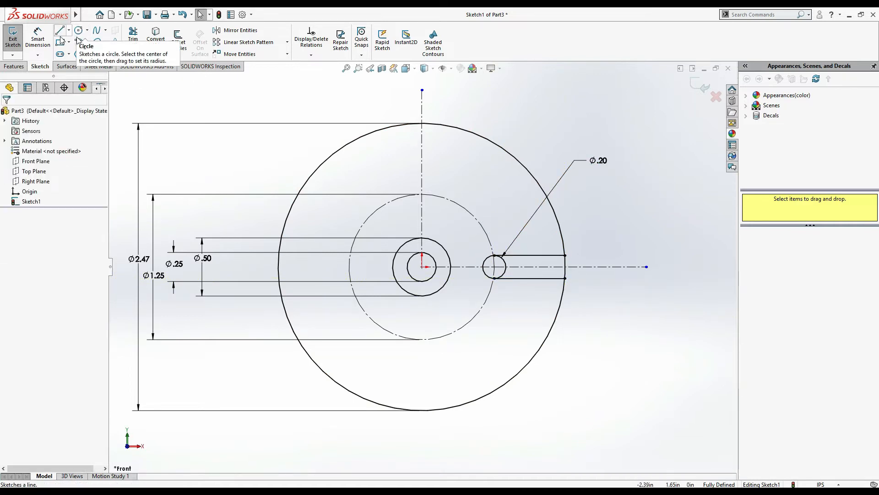
{"action": "left_click", "coordinate": [505, 263]}
{"action": "left_click", "coordinate": [468, 233]}
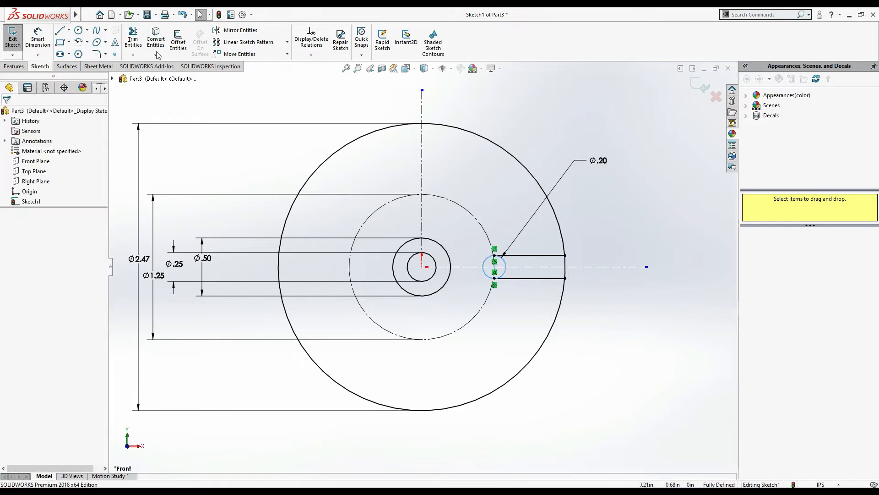
{"action": "left_click", "coordinate": [133, 40]}
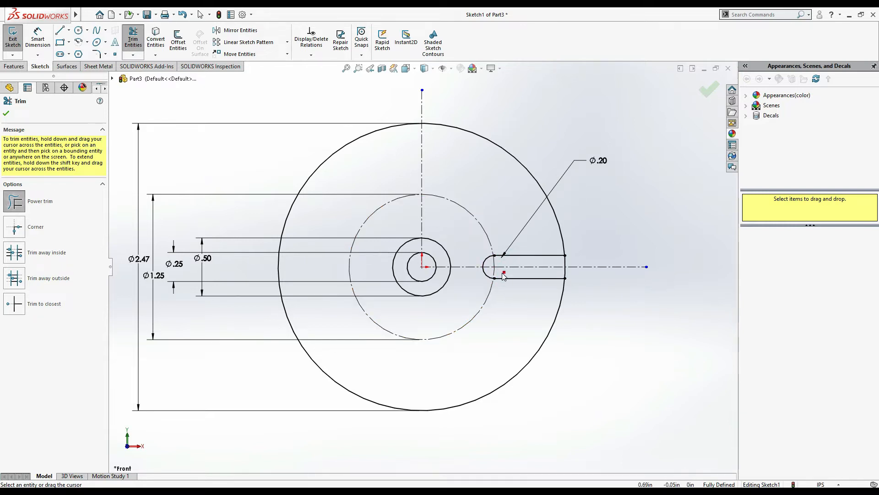
{"action": "left_click", "coordinate": [6, 113]}
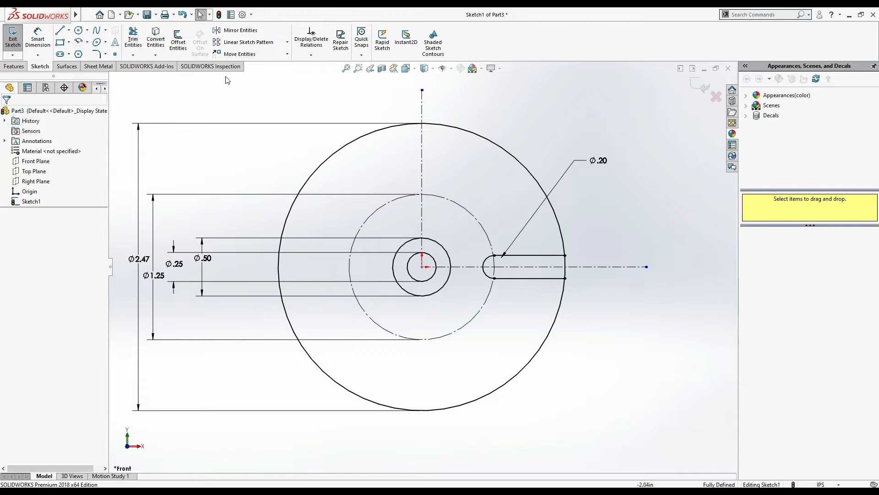
Check the slot count in the manual's drawing and circular-pattern the slot's two lines and end arc about the origin with 5 instances.
{"action": "key", "text": "alt+Tab"}
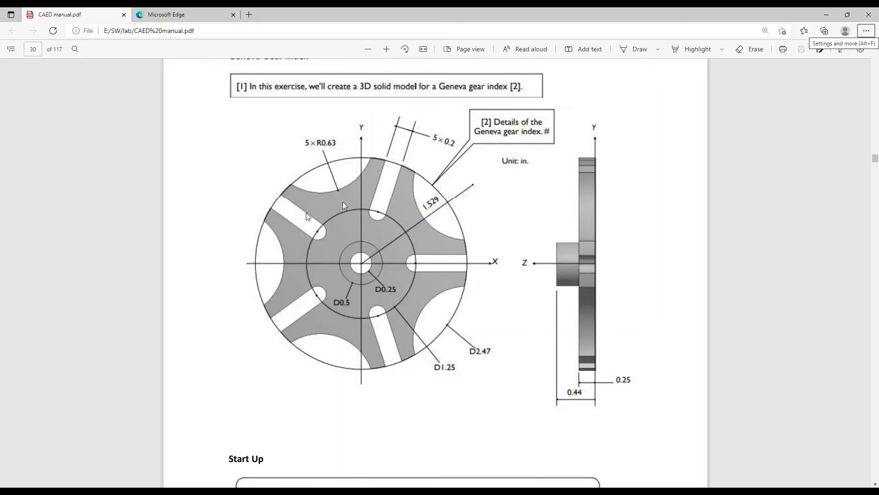
{"action": "key", "text": "alt+Tab"}
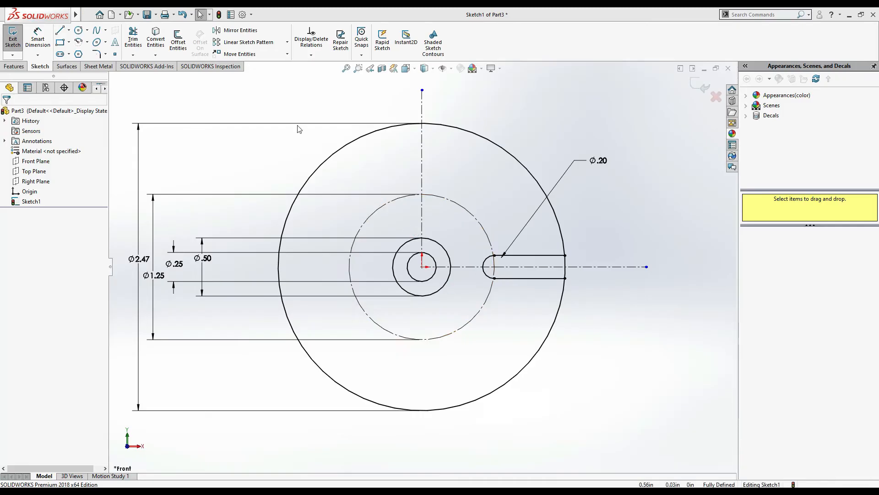
{"action": "left_click", "coordinate": [287, 43]}
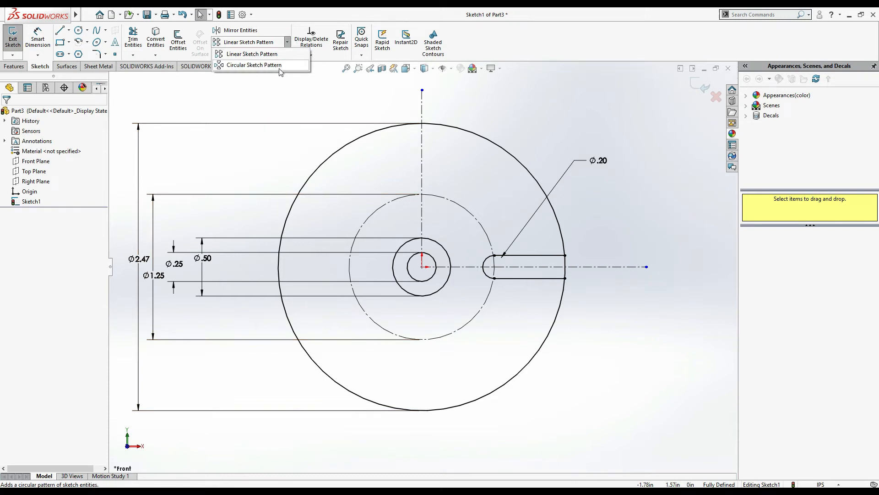
{"action": "left_click", "coordinate": [254, 65]}
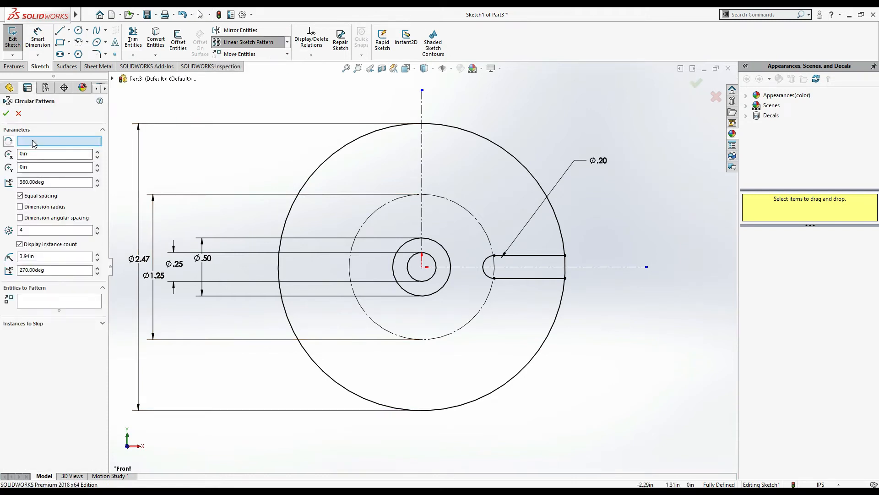
{"action": "left_click", "coordinate": [33, 141]}
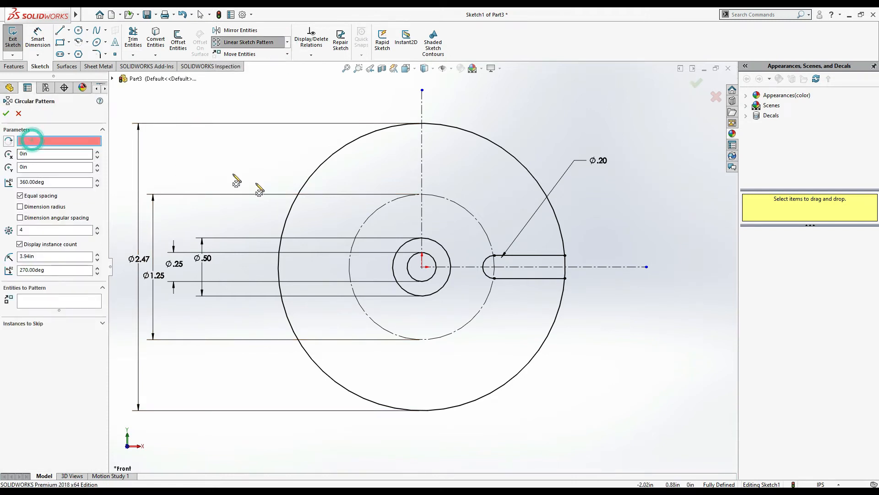
{"action": "left_click", "coordinate": [508, 278]}
{"action": "left_click", "coordinate": [515, 256]}
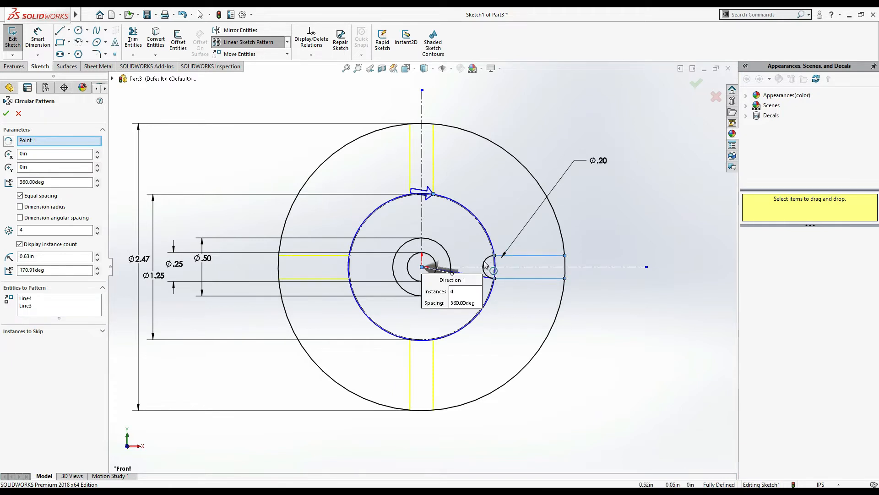
{"action": "left_click", "coordinate": [486, 264]}
{"action": "left_click", "coordinate": [60, 232]}
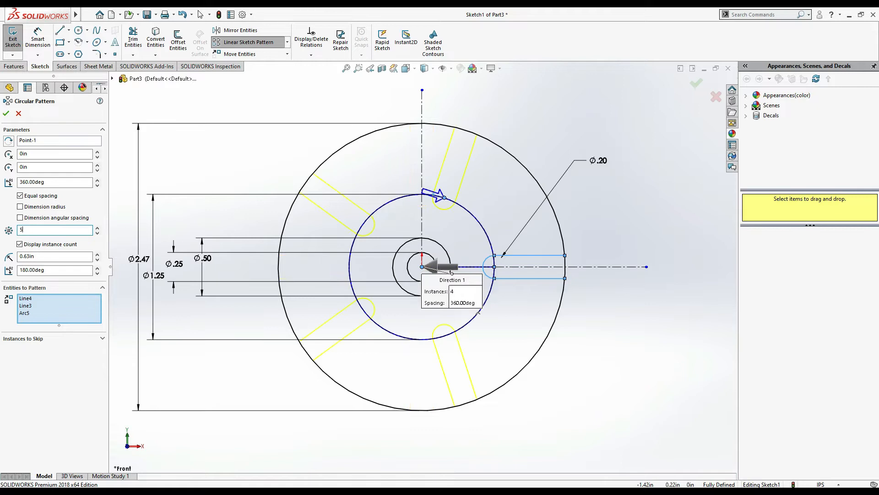
{"action": "left_click", "coordinate": [6, 113]}
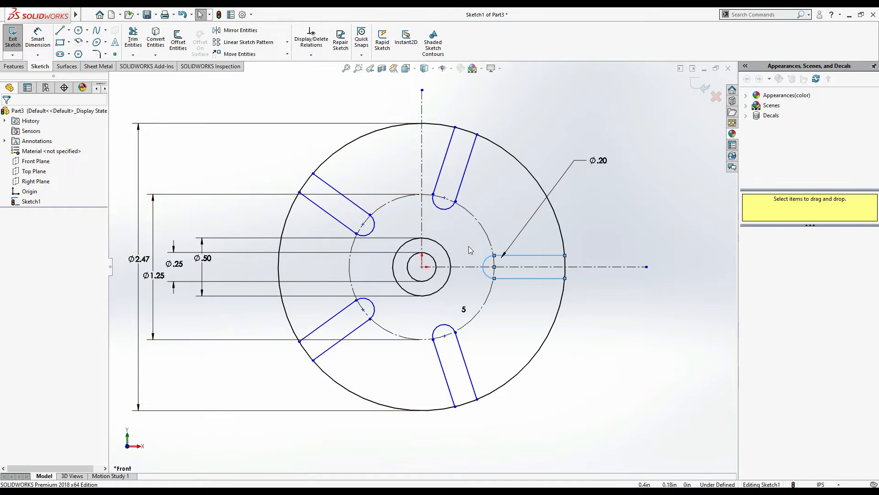
Following the manual's drawing, sketch a construction line about 1.53 in long from the origin, about 38° above the horizontal centreline.
{"action": "key", "text": "alt+Tab"}
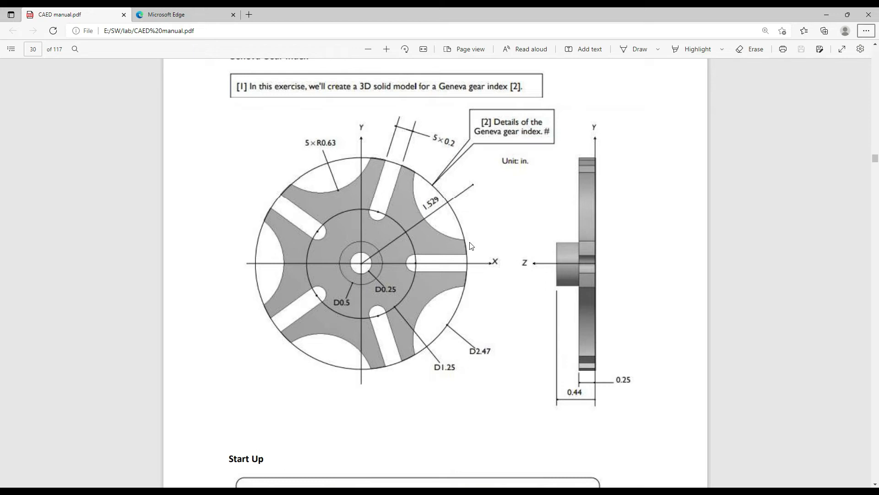
{"action": "key", "text": "alt+Tab"}
{"action": "left_click", "coordinate": [61, 31]}
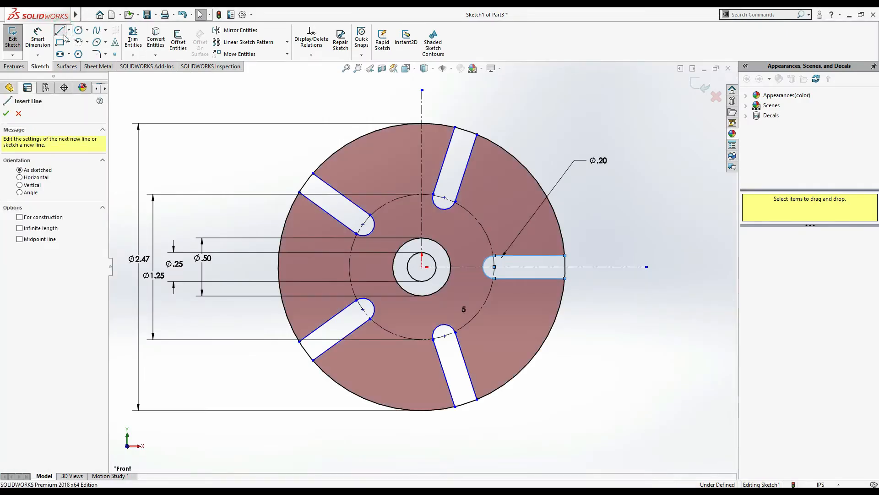
{"action": "left_click", "coordinate": [421, 267]}
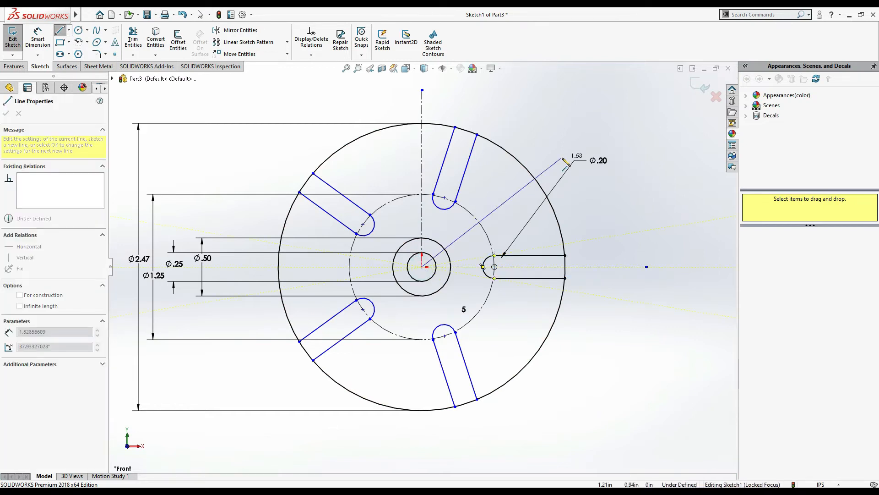
{"action": "left_click", "coordinate": [563, 158]}
{"action": "key", "text": "Escape"}
{"action": "key", "text": "Escape"}
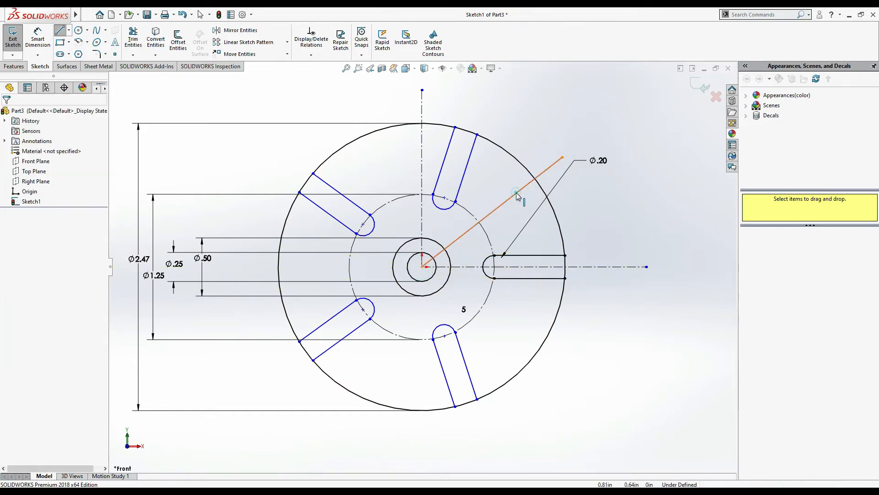
{"action": "left_click", "coordinate": [518, 192]}
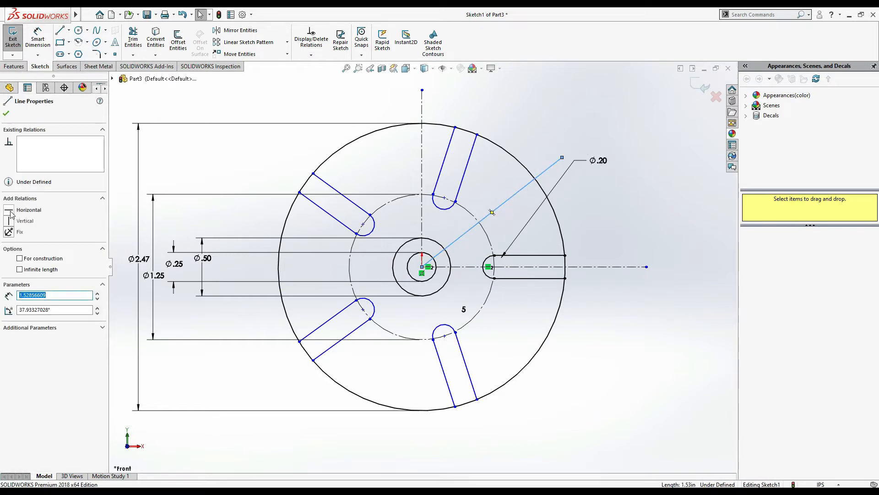
{"action": "left_click", "coordinate": [28, 259]}
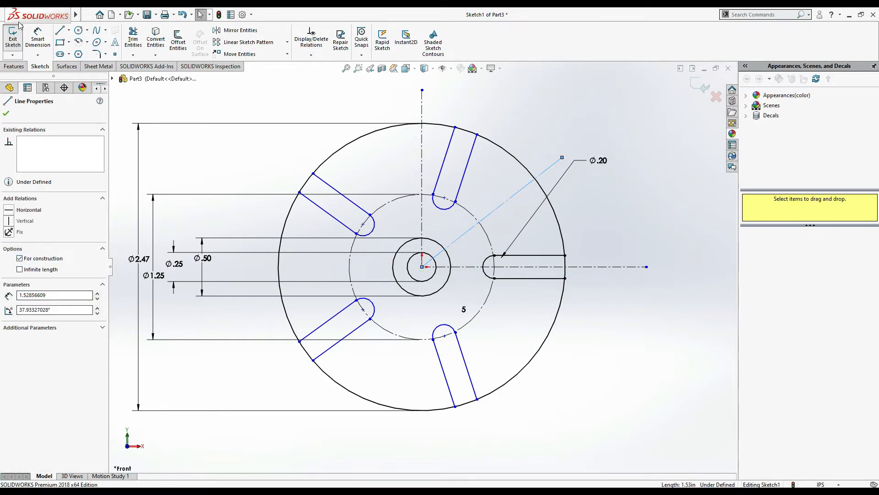
Dimension the angled construction line with a length of 1.529 in.
{"action": "left_click", "coordinate": [35, 36]}
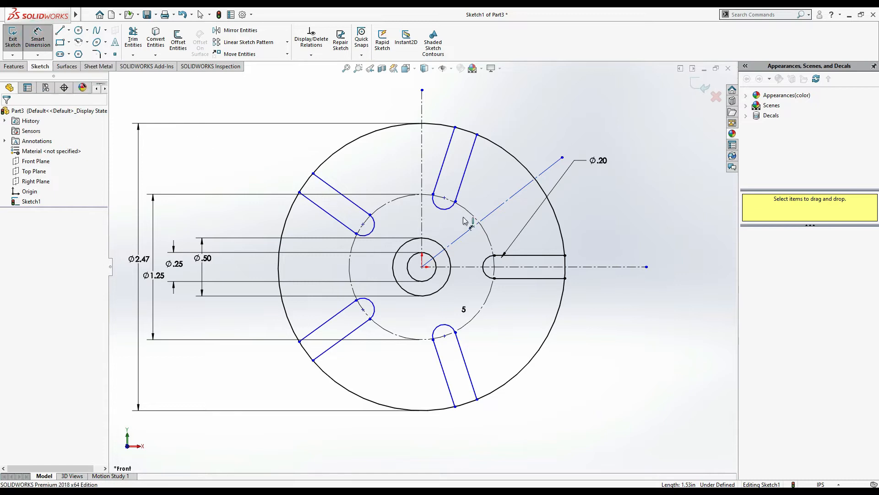
{"action": "left_click", "coordinate": [494, 211]}
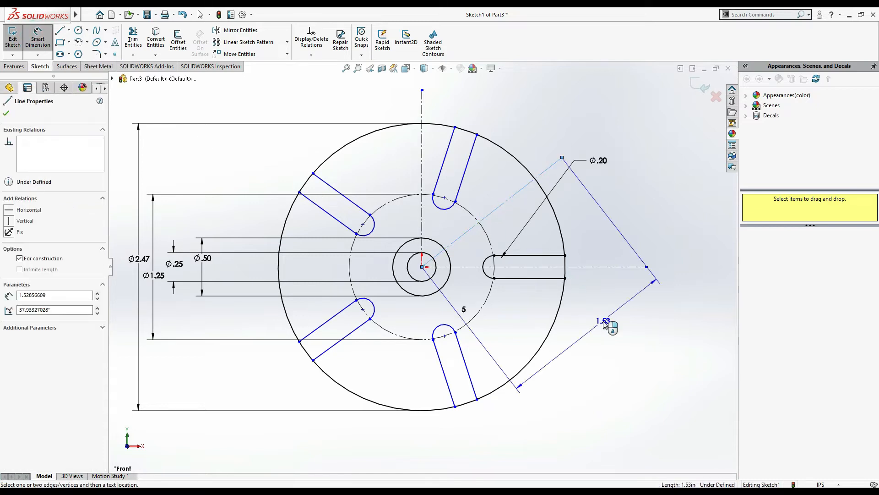
{"action": "left_click", "coordinate": [604, 324]}
{"action": "type", "text": "1.529"}
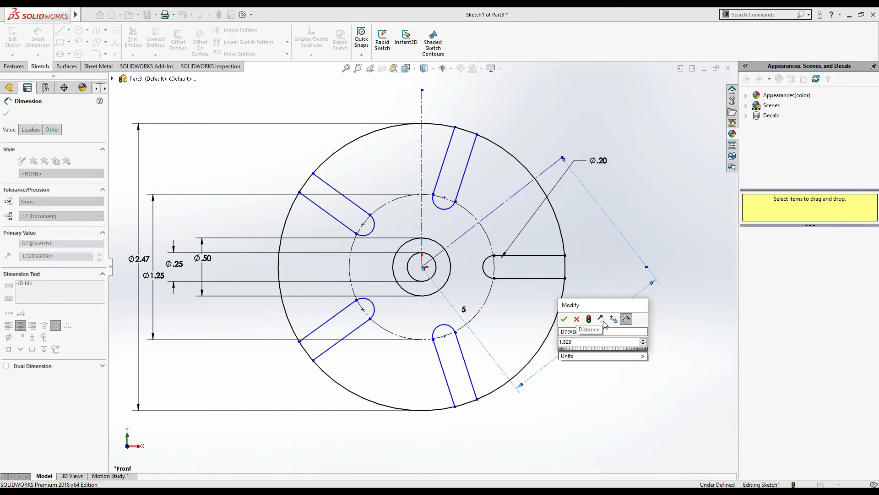
{"action": "key", "text": "Return"}
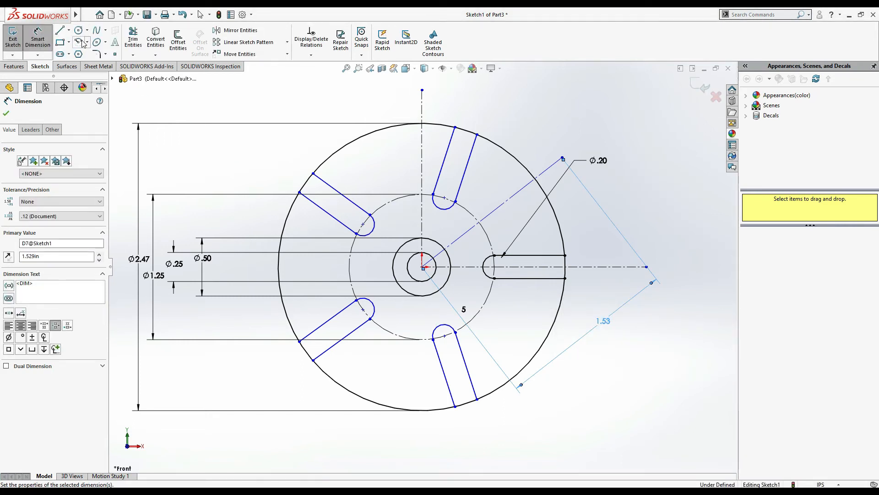
Sketch a centre-point arc of about 0.59 in radius centred on the angled line's outer end, with both ends on the outermost circle.
{"action": "left_click", "coordinate": [82, 42]}
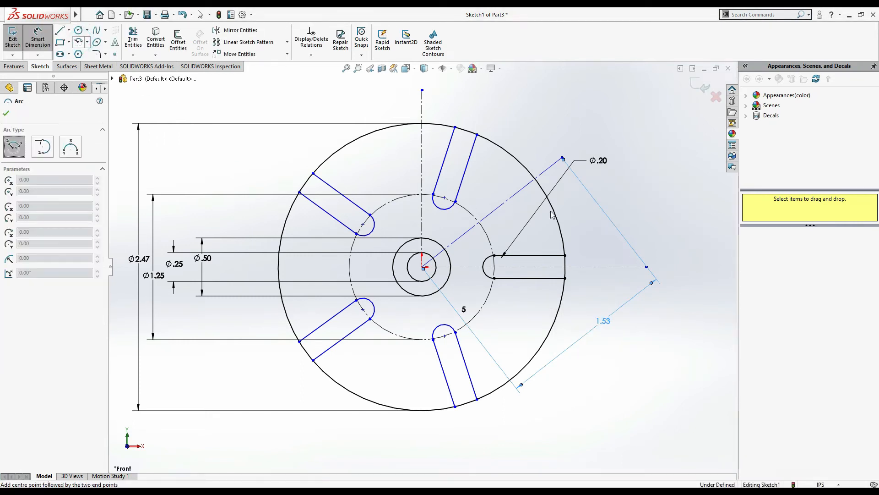
{"action": "left_click", "coordinate": [563, 158]}
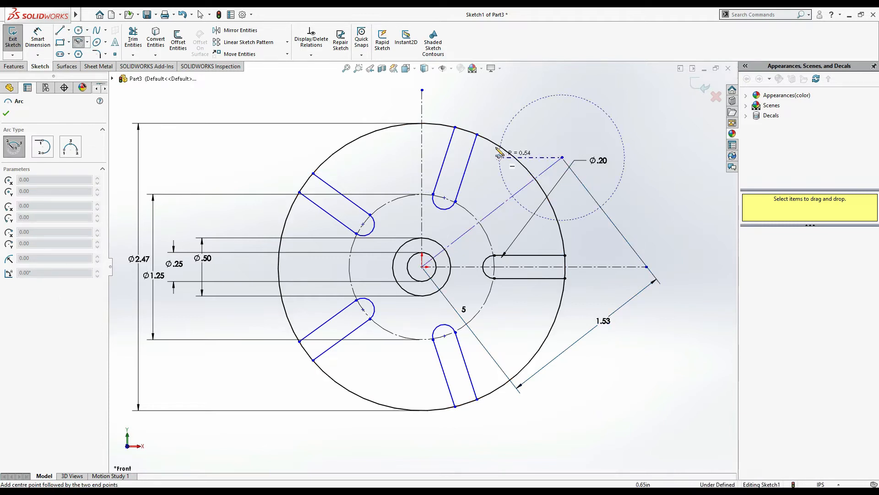
{"action": "left_click", "coordinate": [493, 144]}
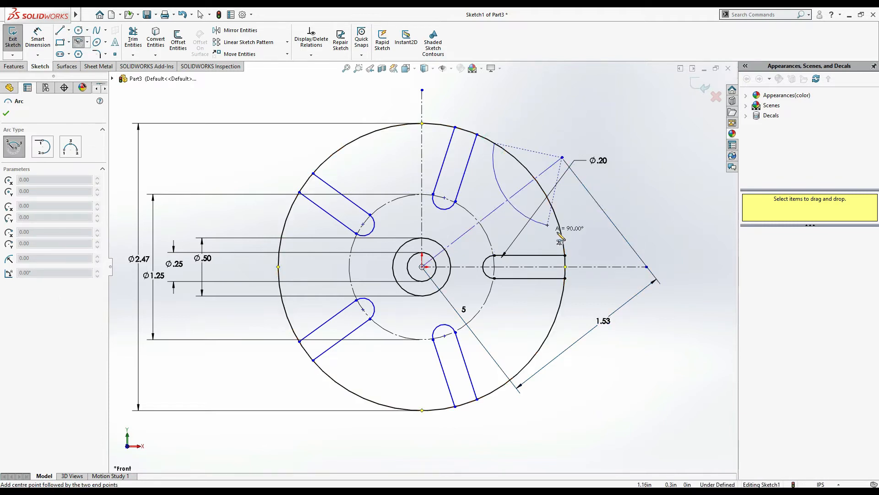
{"action": "left_click", "coordinate": [559, 229]}
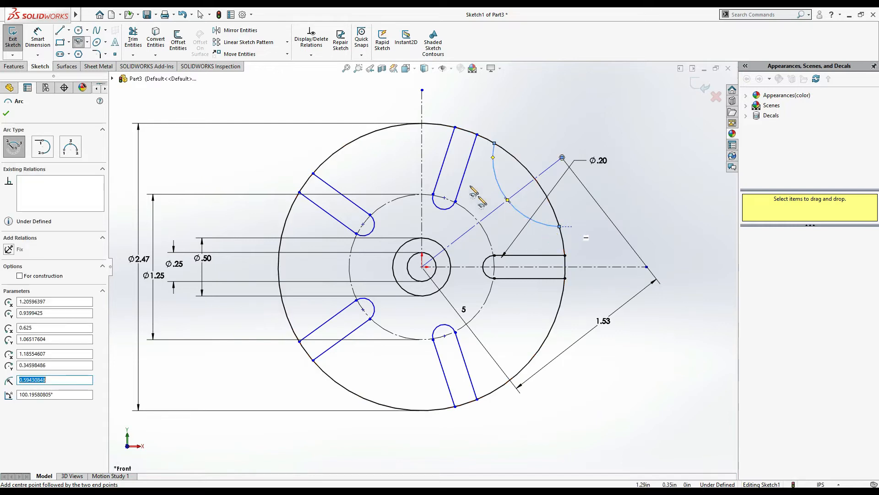
Check the cutout radius in the manual's drawing and dimension the arc with a radius of 0.63 in.
{"action": "left_click", "coordinate": [36, 38]}
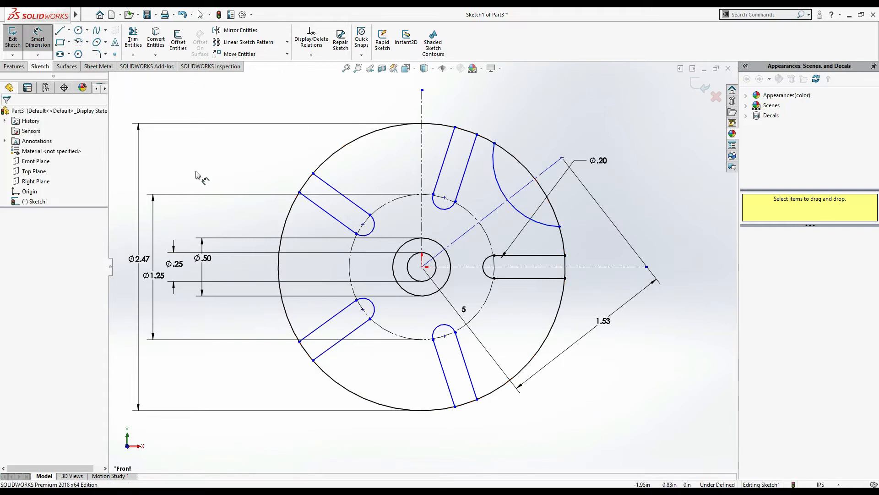
{"action": "key", "text": "alt+Tab"}
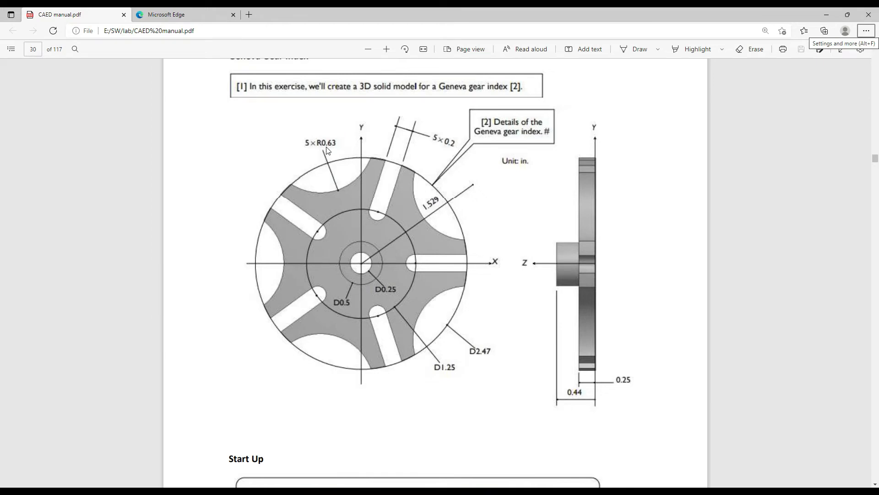
{"action": "key", "text": "alt+Tab"}
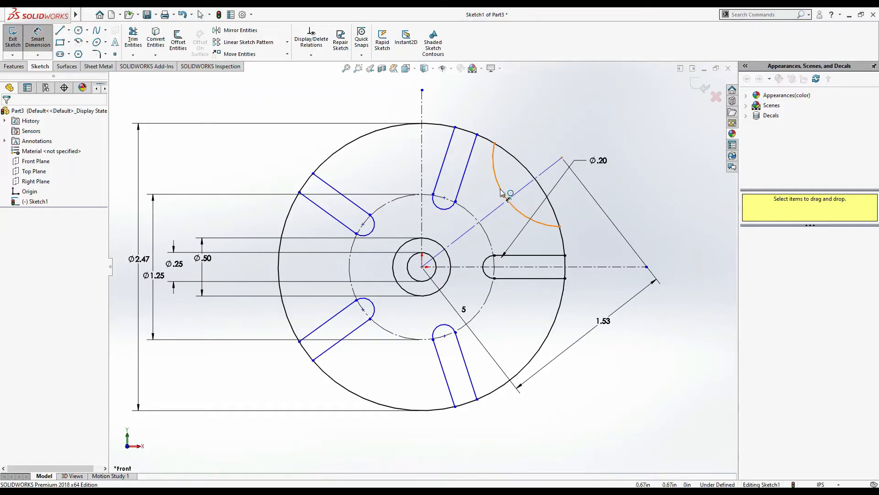
{"action": "left_click", "coordinate": [525, 146]}
{"action": "left_click", "coordinate": [525, 137]}
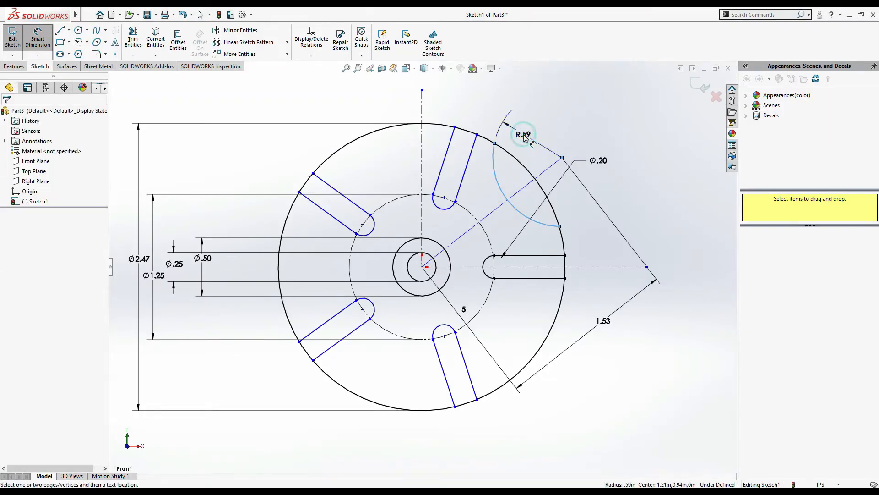
{"action": "type", "text": ".63"}
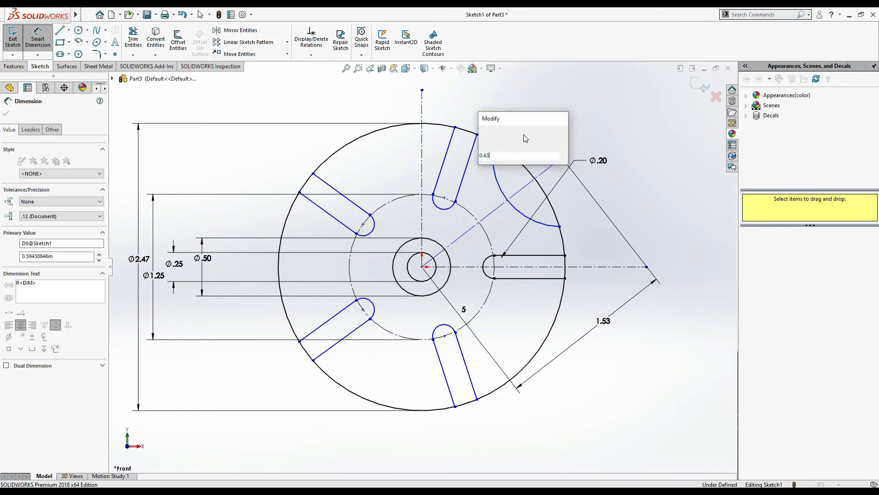
{"action": "key", "text": "Return"}
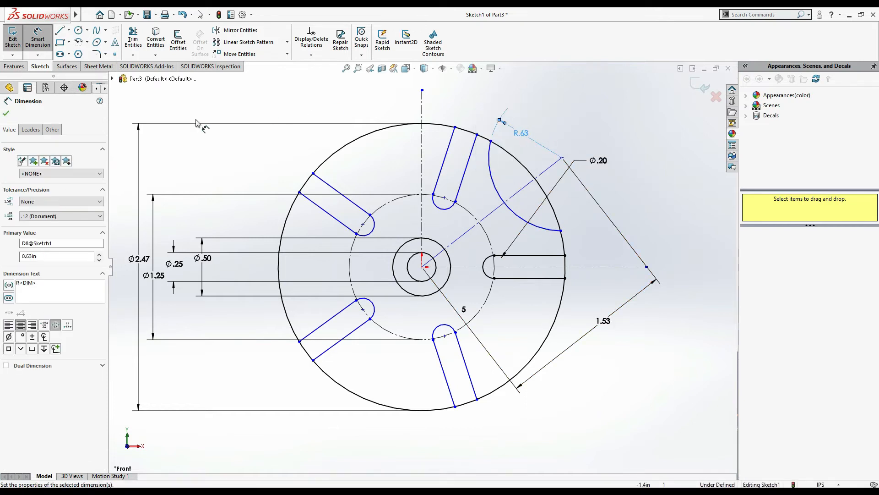
{"action": "left_click", "coordinate": [6, 114]}
Circular-pattern the 0.63 in radius arc about the origin with 5 instances.
{"action": "left_click", "coordinate": [281, 46]}
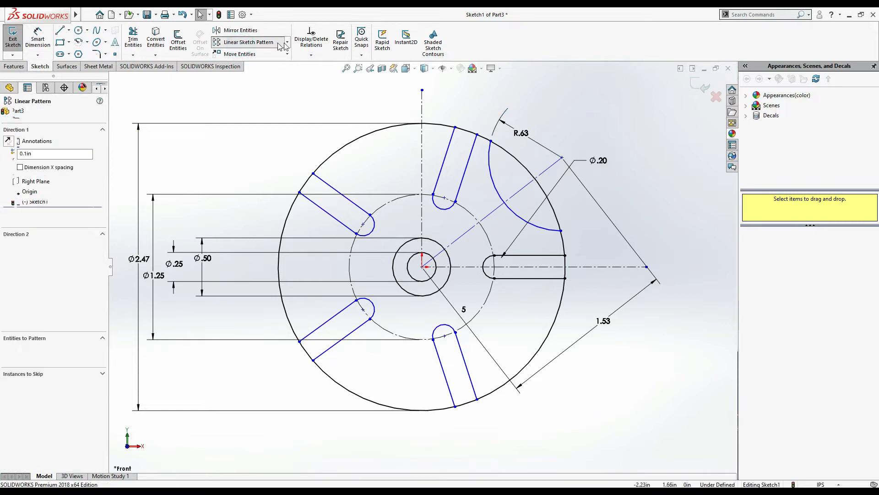
{"action": "left_click", "coordinate": [286, 44]}
{"action": "left_click", "coordinate": [276, 65]}
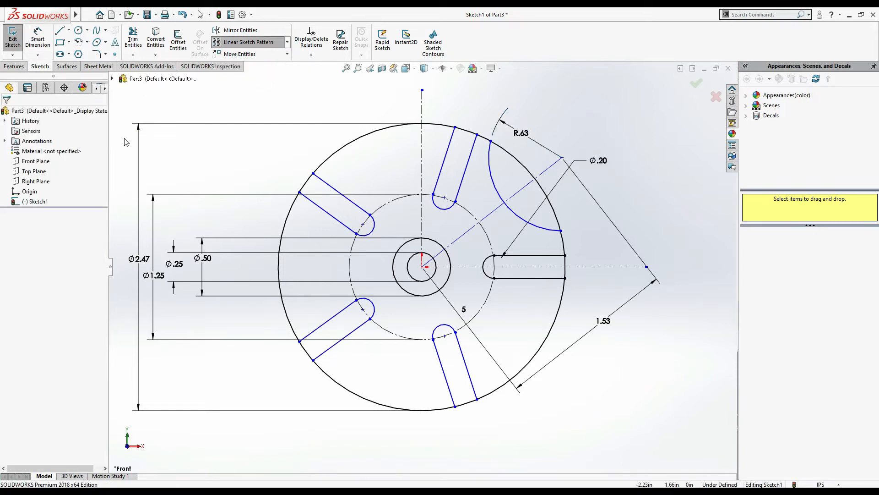
{"action": "left_click", "coordinate": [513, 211]}
{"action": "left_click", "coordinate": [44, 182]}
{"action": "double_click", "coordinate": [47, 230]}
{"action": "type", "text": "5"}
{"action": "left_click", "coordinate": [7, 112]}
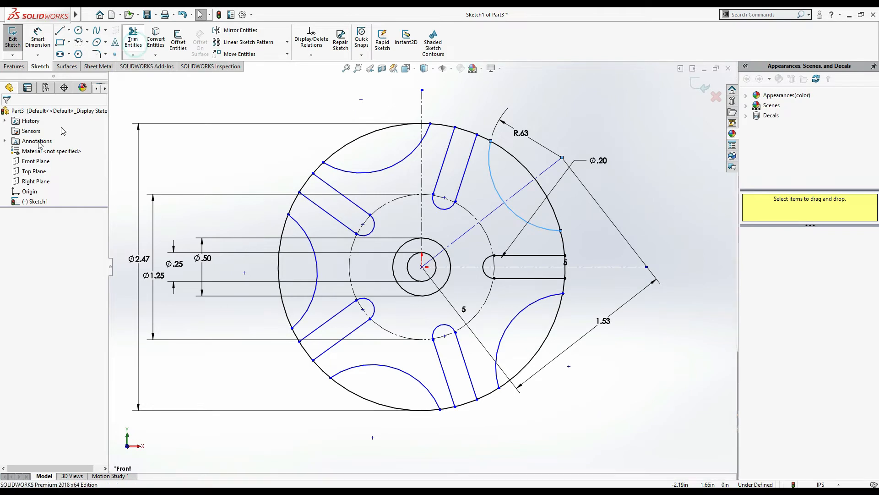
Trim away the outer 2.47 in circle's segments across all five arc cutouts.
{"action": "left_click", "coordinate": [133, 41]}
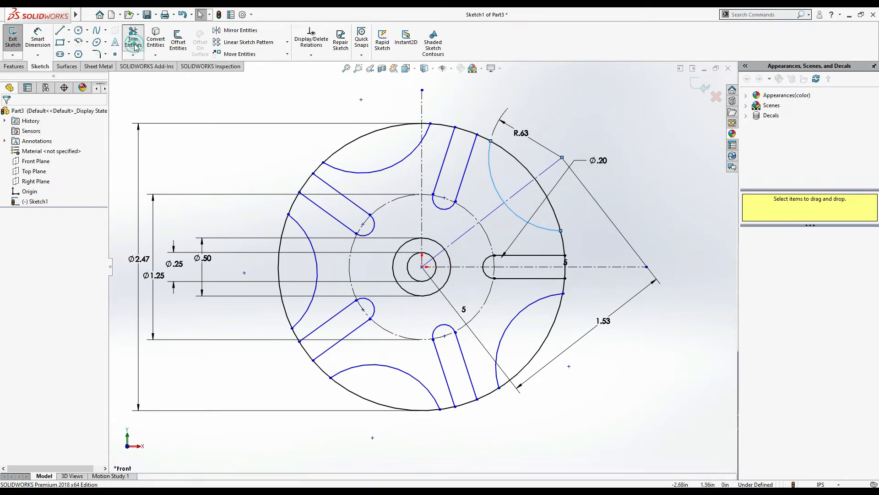
{"action": "left_click_drag", "start_coordinate": [357, 128], "coordinate": [372, 146]}
{"action": "left_click_drag", "start_coordinate": [265, 269], "coordinate": [298, 270]}
{"action": "mouse_move", "coordinate": [371, 409]}
{"action": "left_mouse_down"}
{"action": "mouse_move", "coordinate": [349, 398]}
{"action": "mouse_move", "coordinate": [456, 391]}
{"action": "left_mouse_up"}
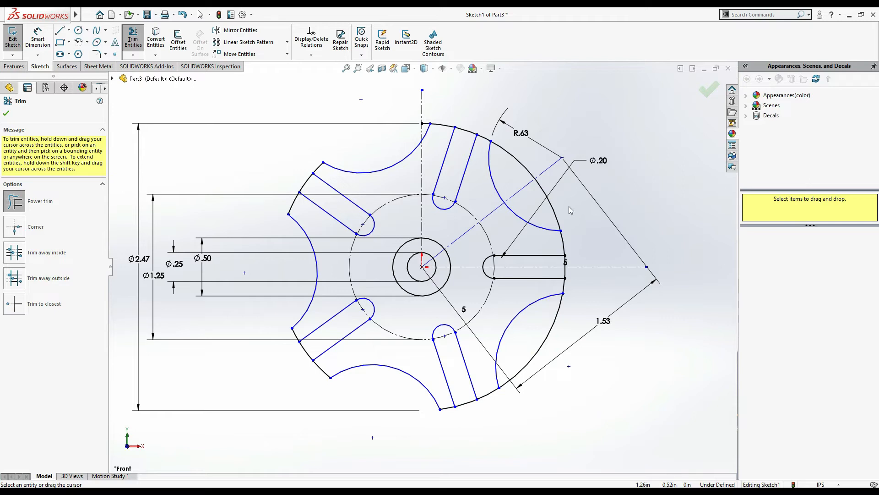
{"action": "left_click_drag", "start_coordinate": [571, 207], "coordinate": [548, 213]}
{"action": "left_click_drag", "start_coordinate": [535, 167], "coordinate": [523, 165]}
{"action": "left_click_drag", "start_coordinate": [563, 333], "coordinate": [587, 305]}
Trim the outer circle's short segments across the open ends of all five slots.
{"action": "mouse_move", "coordinate": [476, 140]}
{"action": "left_mouse_down"}
{"action": "mouse_move", "coordinate": [469, 125]}
{"action": "mouse_move", "coordinate": [465, 138]}
{"action": "left_mouse_up"}
{"action": "left_click_drag", "start_coordinate": [299, 180], "coordinate": [315, 188]}
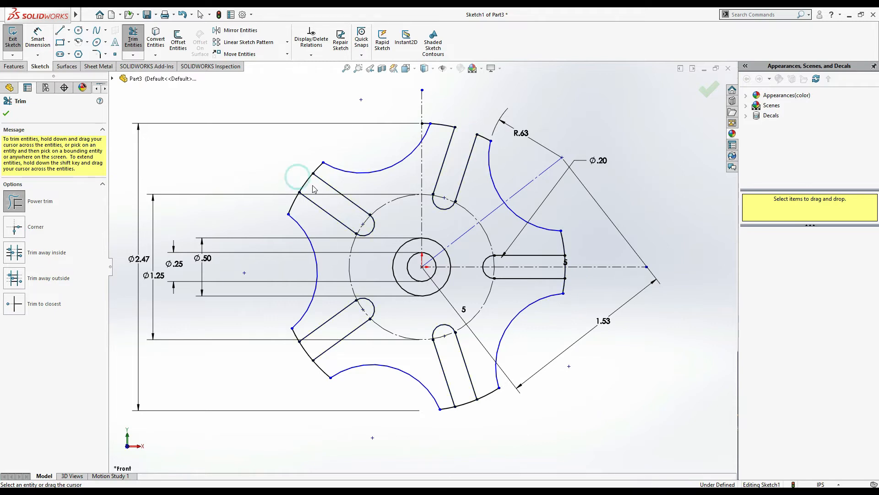
{"action": "mouse_move", "coordinate": [295, 373]}
{"action": "left_mouse_down"}
{"action": "mouse_move", "coordinate": [300, 358]}
{"action": "mouse_move", "coordinate": [340, 403]}
{"action": "left_mouse_up"}
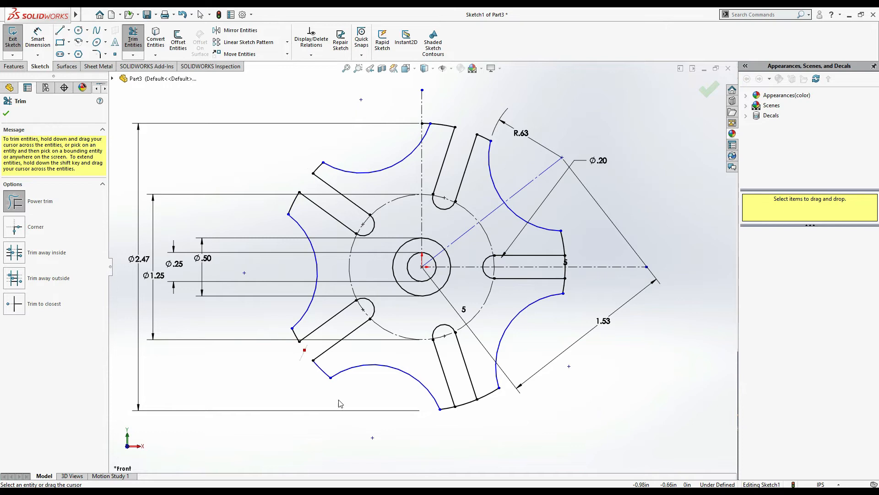
{"action": "left_click_drag", "start_coordinate": [467, 414], "coordinate": [487, 375]}
{"action": "mouse_move", "coordinate": [575, 275]}
{"action": "left_mouse_down"}
{"action": "mouse_move", "coordinate": [553, 274]}
{"action": "mouse_move", "coordinate": [575, 257]}
{"action": "mouse_move", "coordinate": [559, 264]}
{"action": "left_mouse_up"}
{"action": "left_click", "coordinate": [6, 114]}
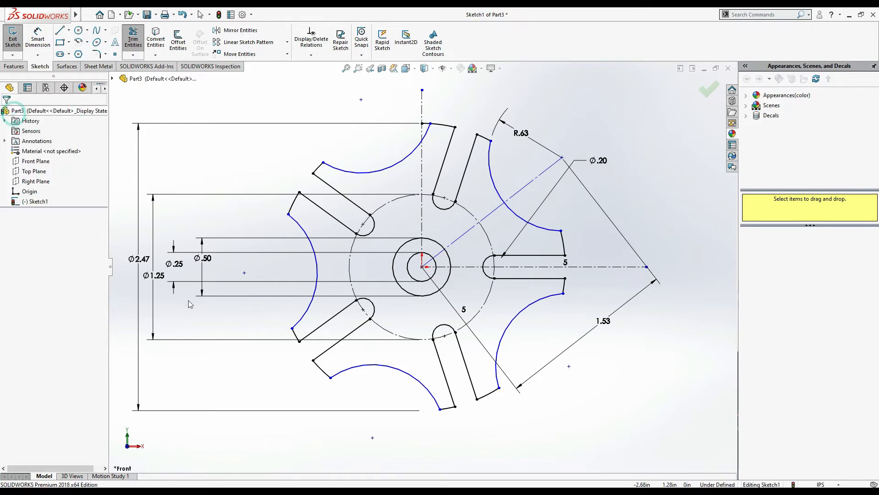
Start an Extruded Boss from the gear sketch, check the plate thickness in the manual, and set the blind depth to 0.25 in.
{"action": "middle_click_drag", "start_coordinate": [594, 395], "coordinate": [639, 315]}
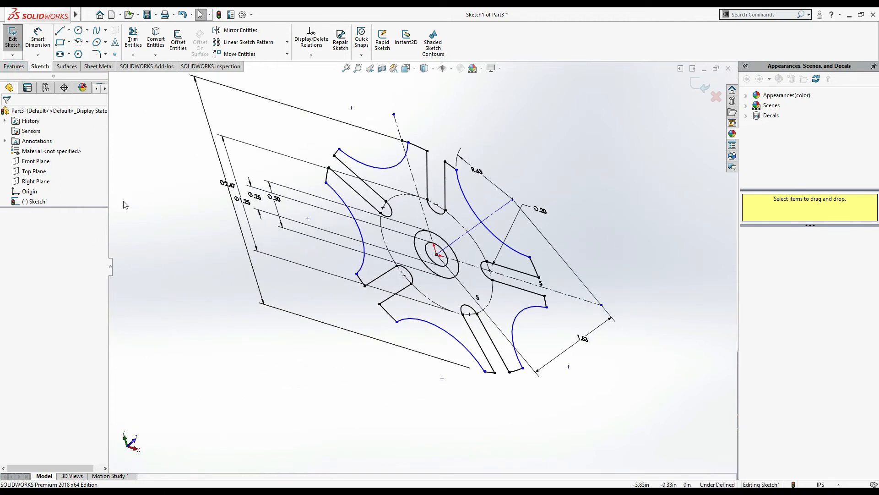
{"action": "left_click", "coordinate": [14, 66]}
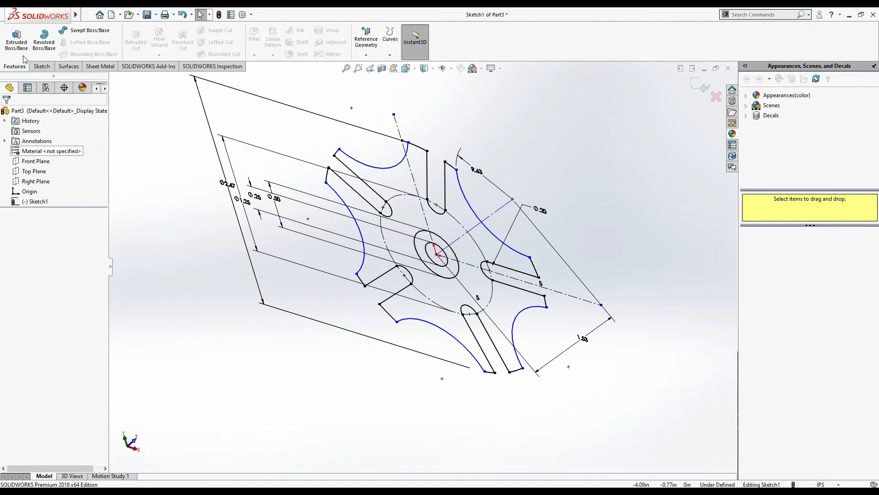
{"action": "left_click", "coordinate": [17, 43]}
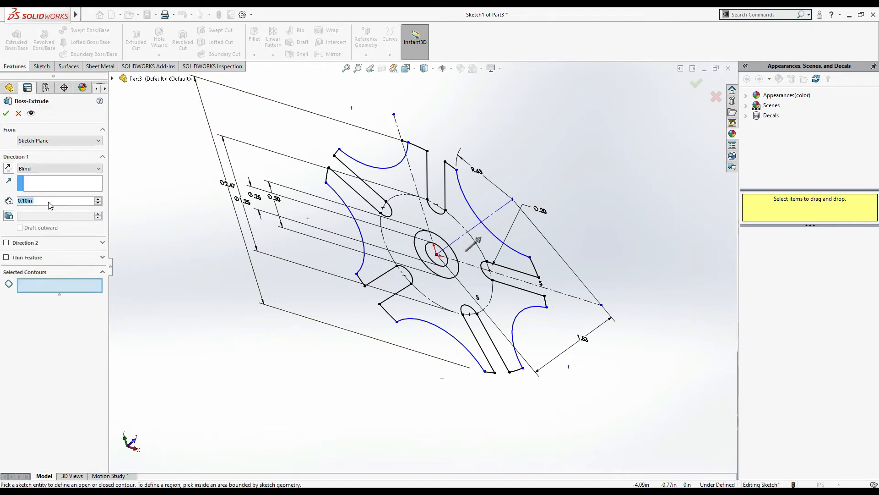
{"action": "key", "text": "alt+Tab"}
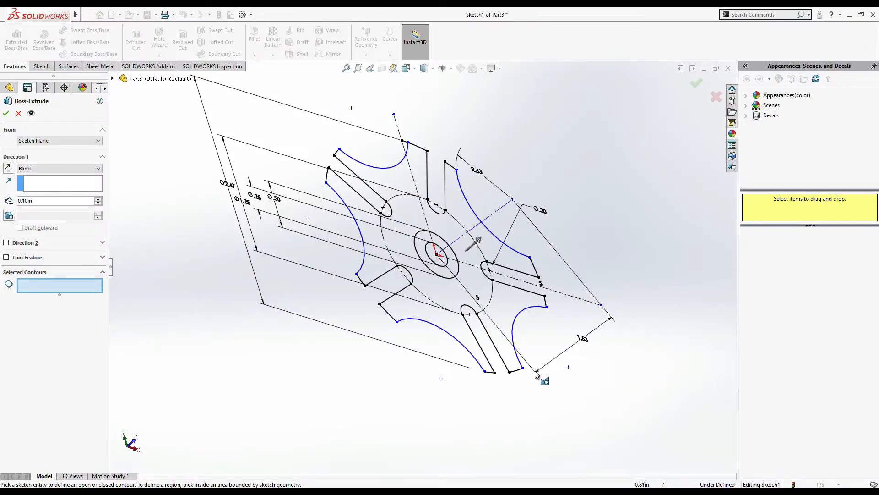
{"action": "key", "text": "alt+Tab"}
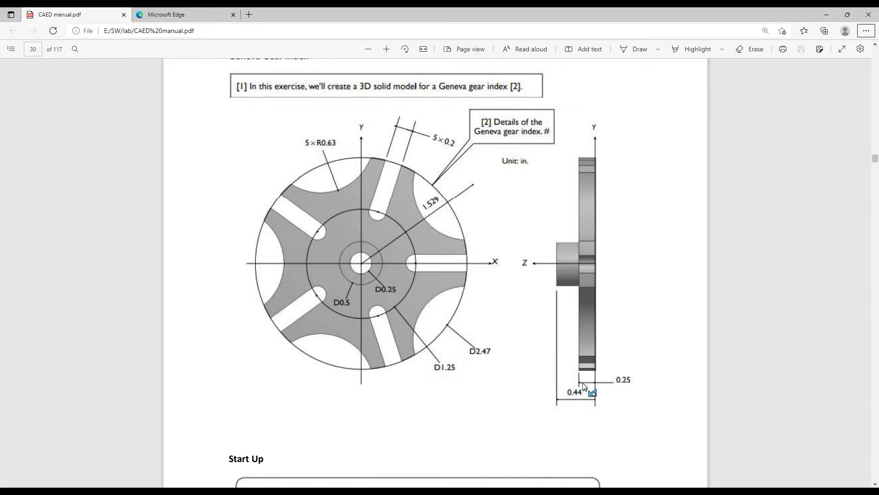
{"action": "key", "text": "alt+Tab"}
{"action": "double_click", "coordinate": [51, 202]}
{"action": "type", "text": "0.25"}
{"action": "key", "text": "Return"}
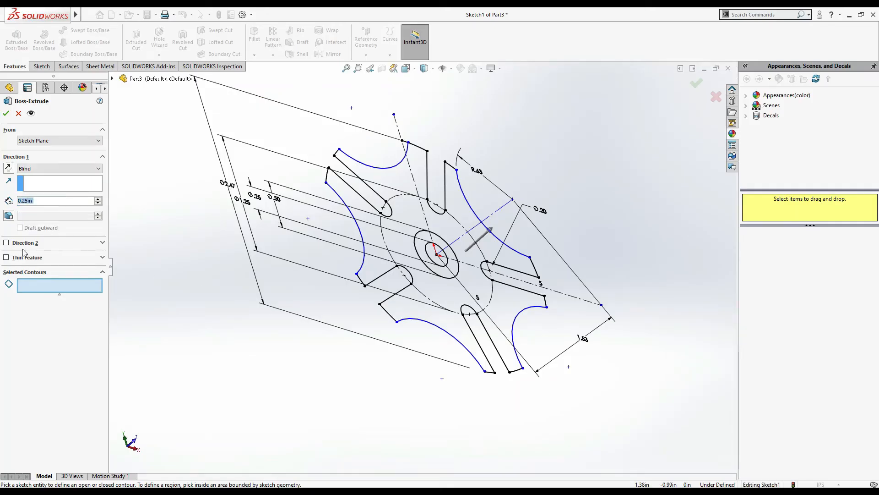
Choose the gear plate region outside the 0.50 in circle as the extrusion contour and finish the extrusion.
{"action": "left_click", "coordinate": [33, 285]}
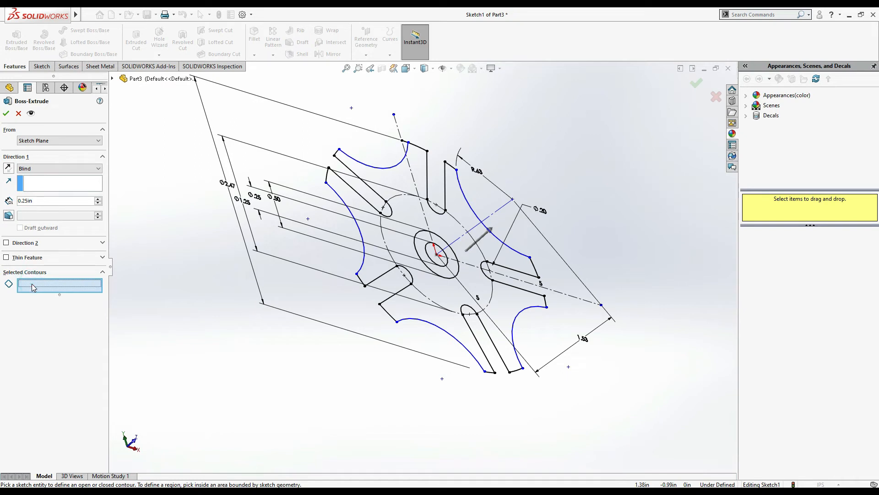
{"action": "left_click", "coordinate": [405, 307]}
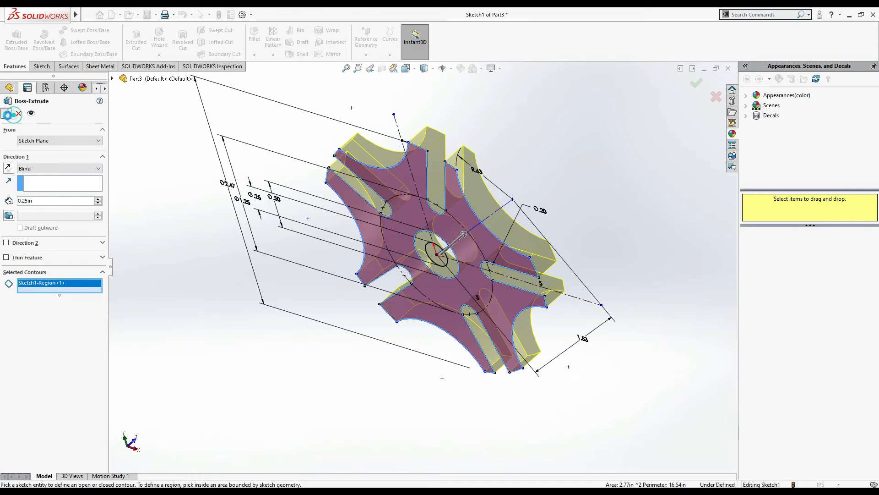
{"action": "key", "text": "Return"}
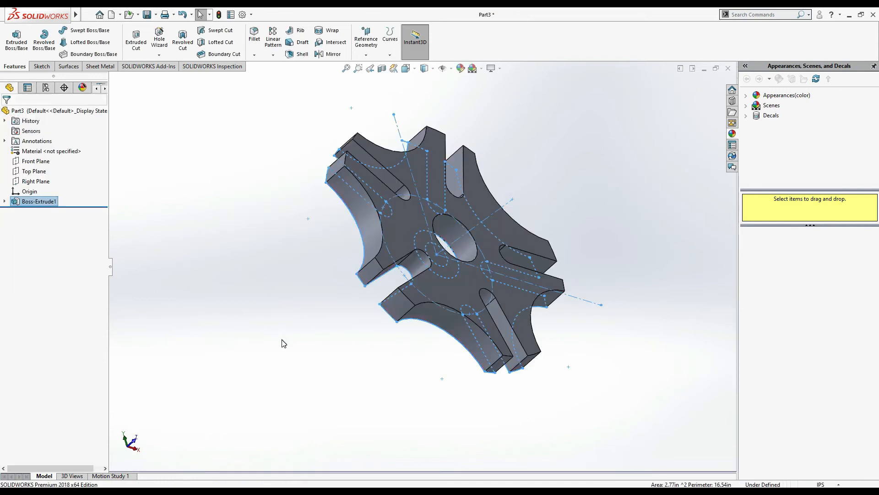
Check the overall hub height in the side view of the manual's drawing.
{"action": "middle_click_drag", "start_coordinate": [386, 363], "coordinate": [461, 251]}
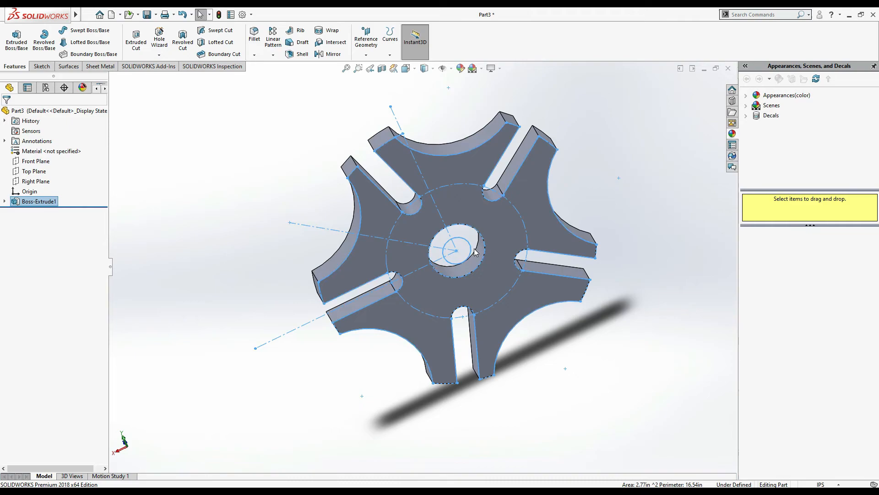
{"action": "key", "text": "alt+Tab"}
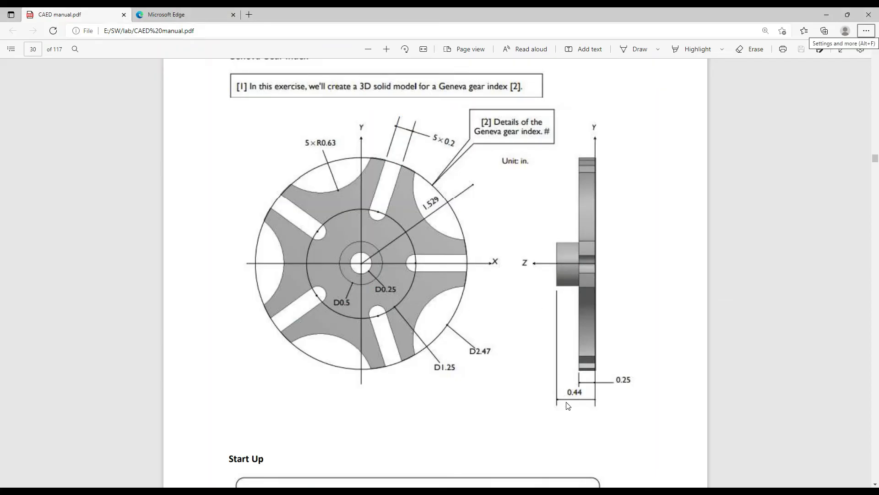
{"action": "key", "text": "alt+Tab"}
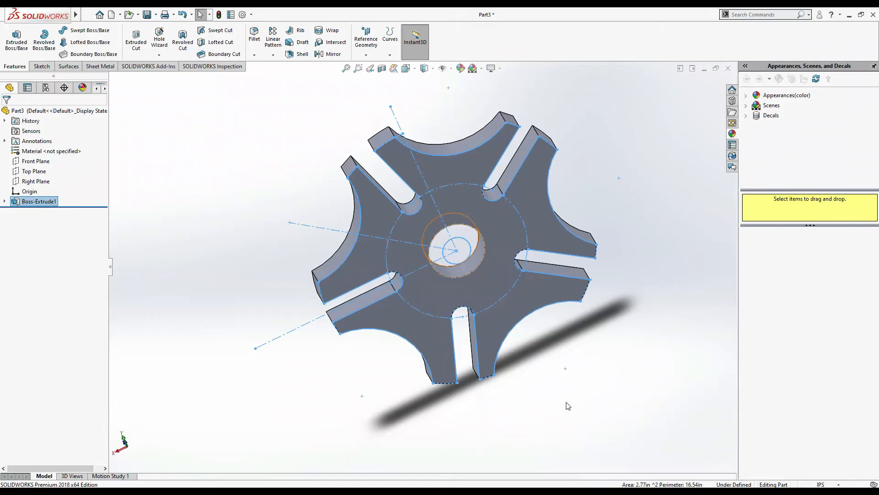
Try to convert the central hole's edge into sketch geometry without an open sketch.
{"action": "left_click", "coordinate": [469, 275]}
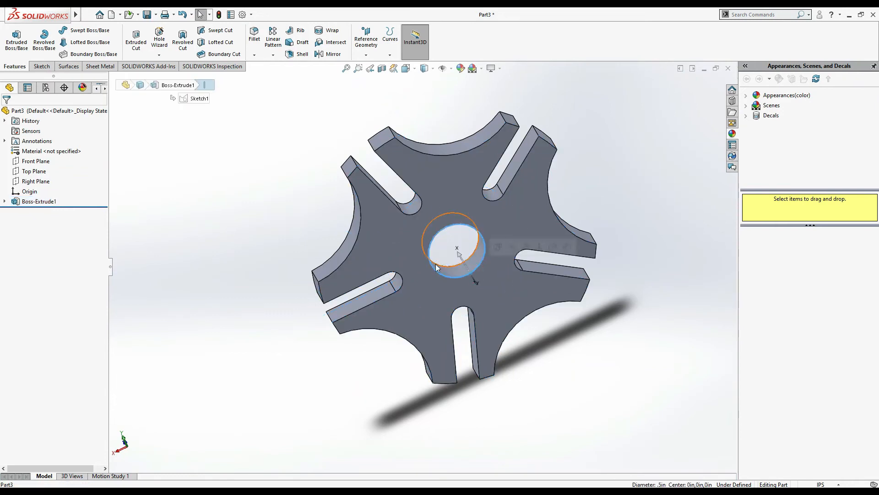
{"action": "left_click", "coordinate": [40, 66]}
{"action": "left_click", "coordinate": [156, 40]}
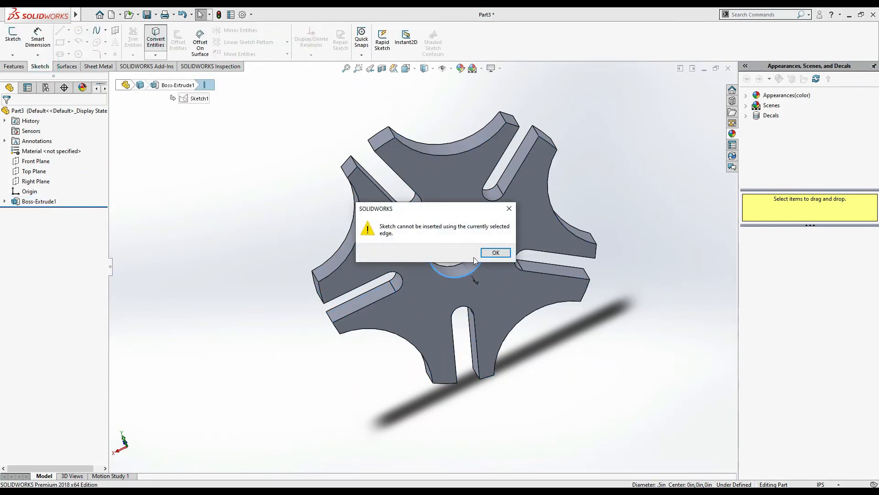
{"action": "left_click", "coordinate": [495, 252]}
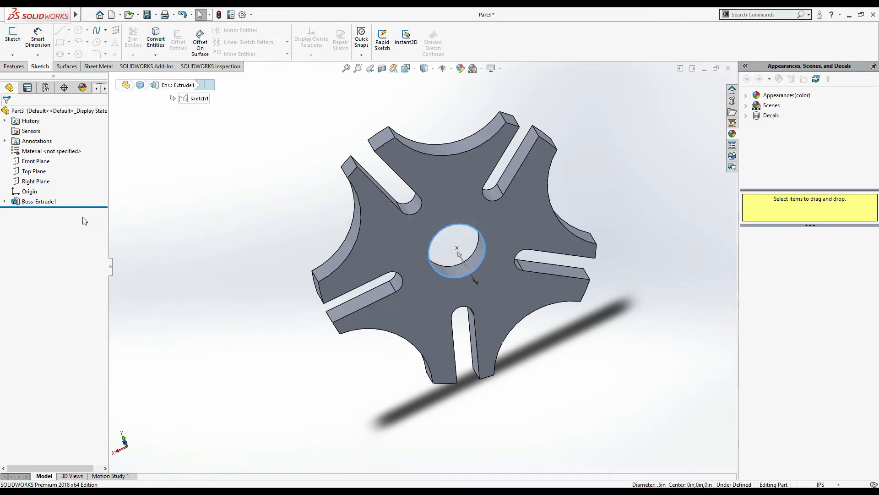
{"action": "left_click", "coordinate": [197, 229]}
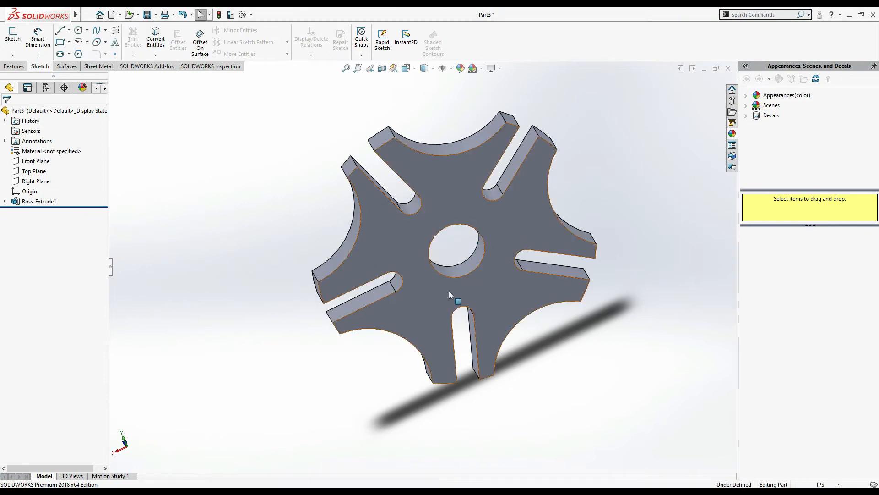
{"action": "left_click", "coordinate": [456, 278]}
{"action": "left_click", "coordinate": [148, 45]}
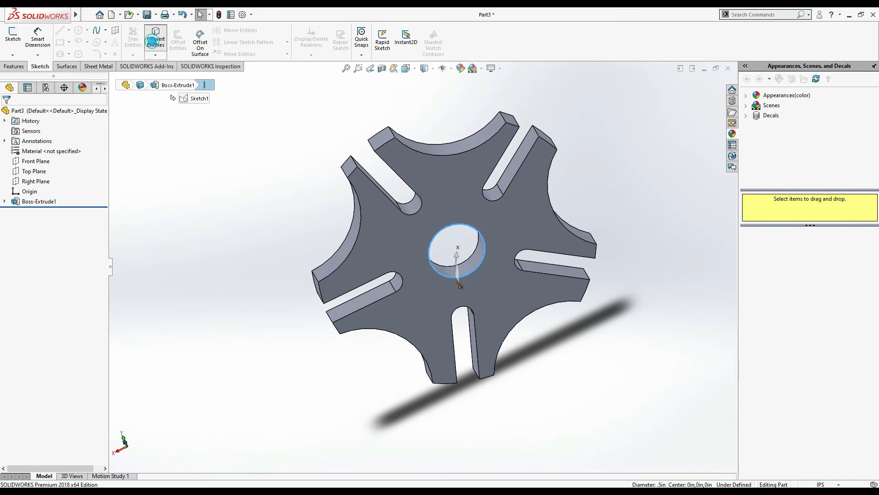
{"action": "left_click", "coordinate": [496, 253]}
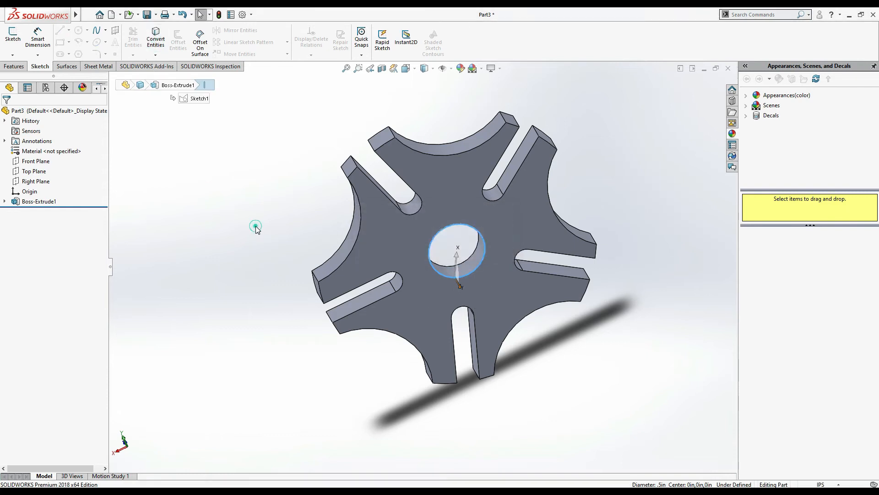
{"action": "left_click", "coordinate": [257, 227]}
Open a new extrusion sketch on the plate's flat face and convert the central hole's circular edge into it.
{"action": "left_click", "coordinate": [15, 66]}
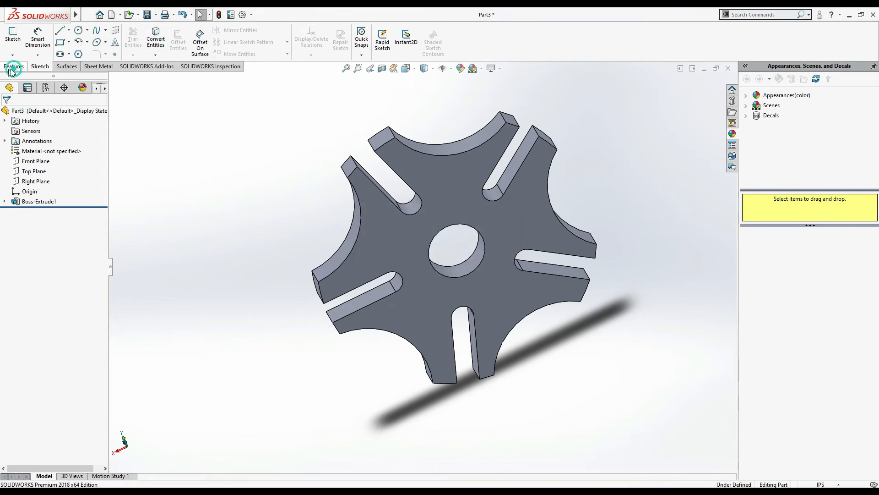
{"action": "left_click", "coordinate": [16, 40]}
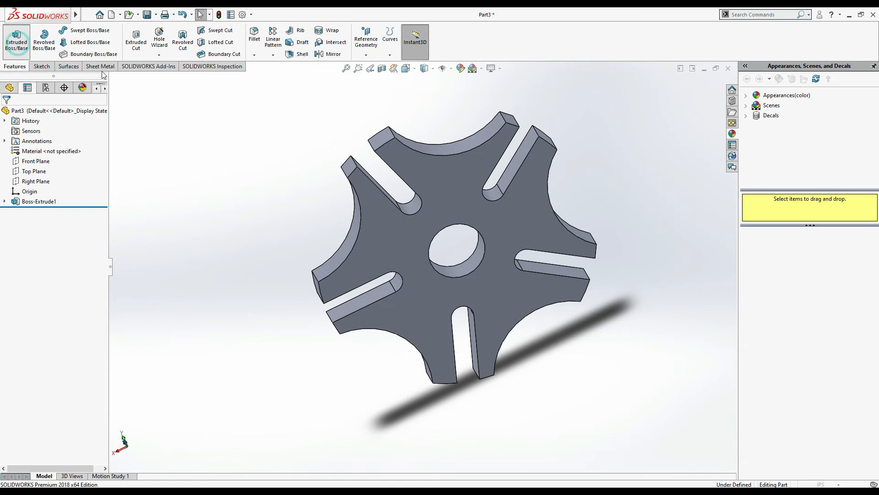
{"action": "left_click", "coordinate": [453, 277]}
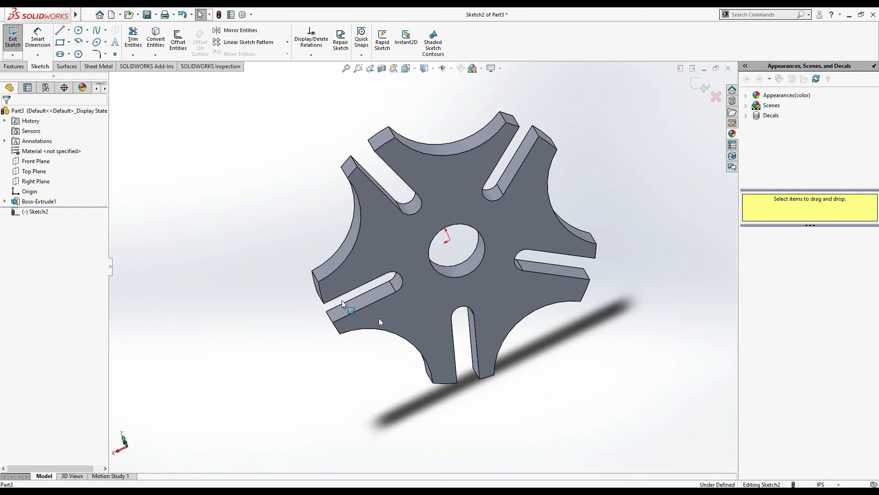
{"action": "left_click", "coordinate": [453, 277]}
{"action": "left_click", "coordinate": [156, 39]}
{"action": "mouse_move", "coordinate": [591, 347]}
{"action": "middle_mouse_down"}
{"action": "mouse_move", "coordinate": [564, 378]}
{"action": "mouse_move", "coordinate": [515, 403]}
{"action": "mouse_move", "coordinate": [589, 359]}
{"action": "middle_mouse_up"}
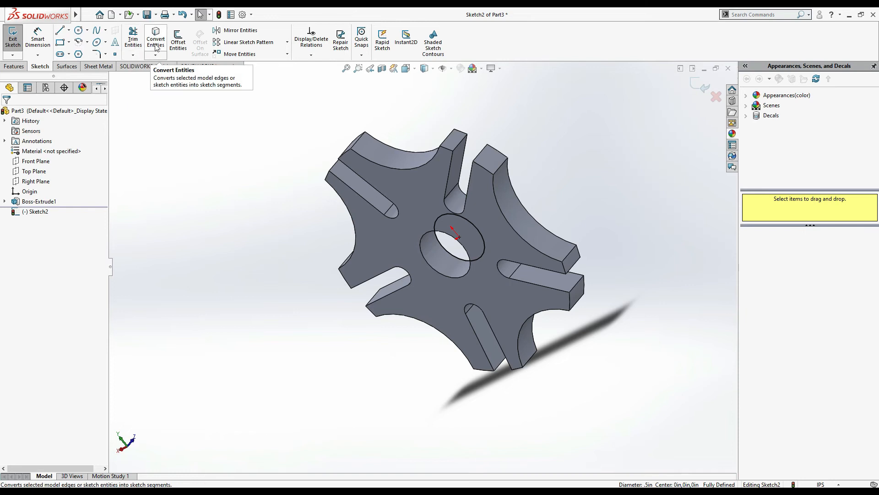
{"action": "middle_click_drag", "start_coordinate": [213, 236], "coordinate": [228, 218]}
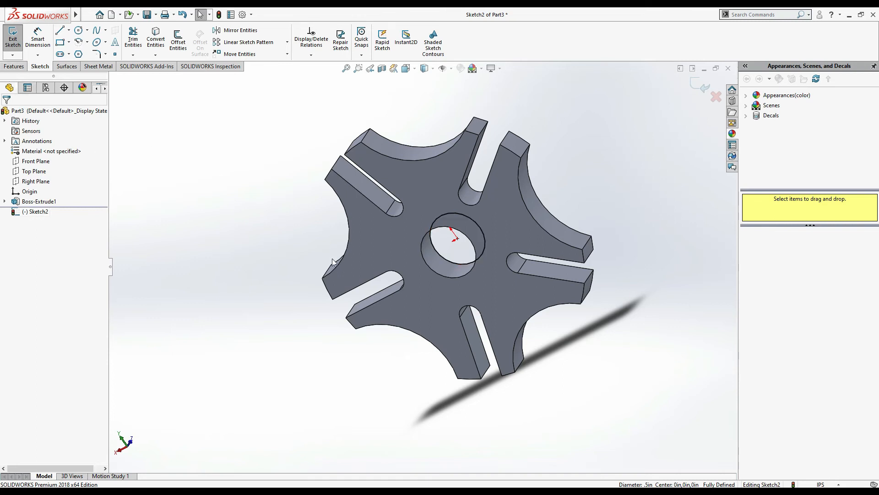
{"action": "middle_click_drag", "start_coordinate": [598, 176], "coordinate": [612, 152]}
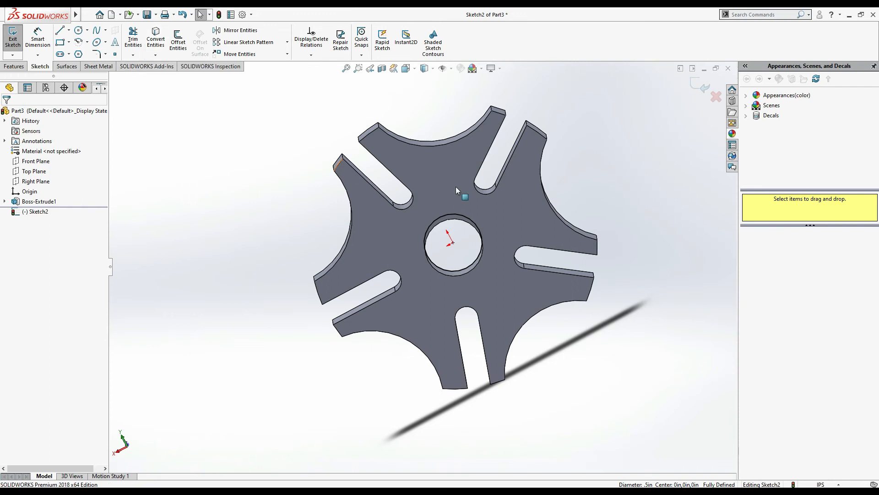
{"action": "middle_click_drag", "start_coordinate": [683, 219], "coordinate": [664, 232]}
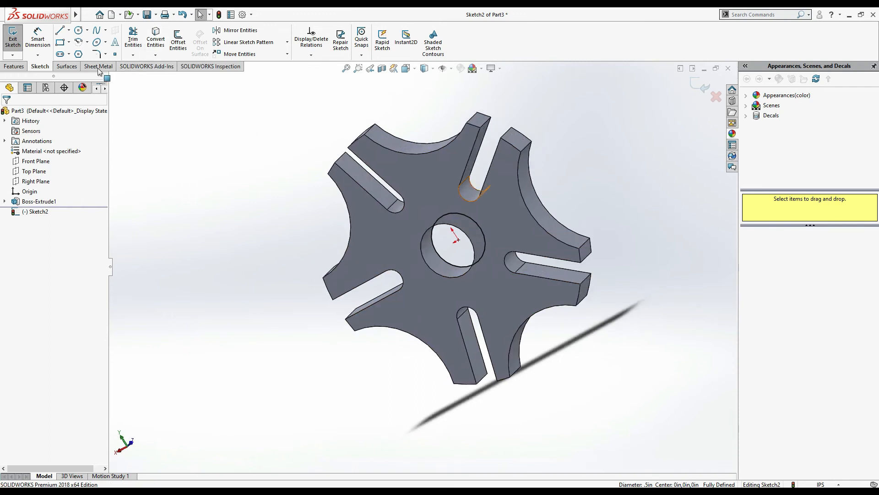
Try to extrude the converted hub circle by 0.44 in in the reversed direction.
{"action": "left_click", "coordinate": [14, 66]}
{"action": "left_click", "coordinate": [18, 46]}
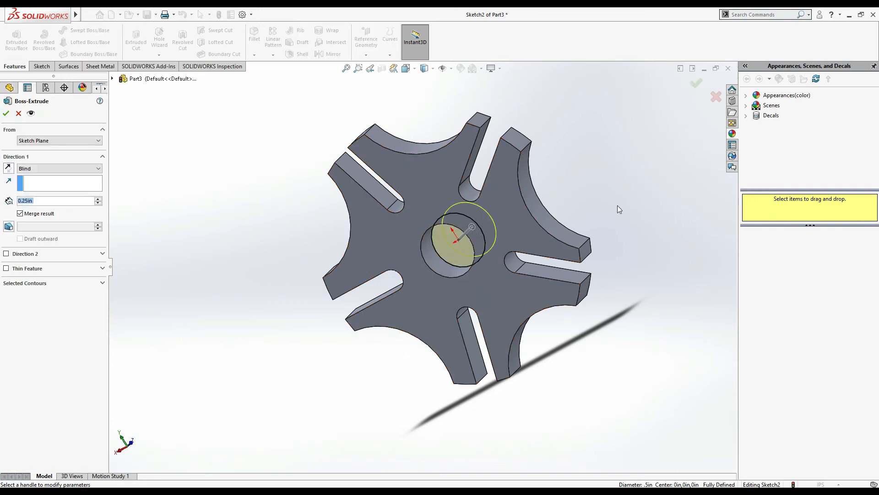
{"action": "left_click", "coordinate": [8, 168]}
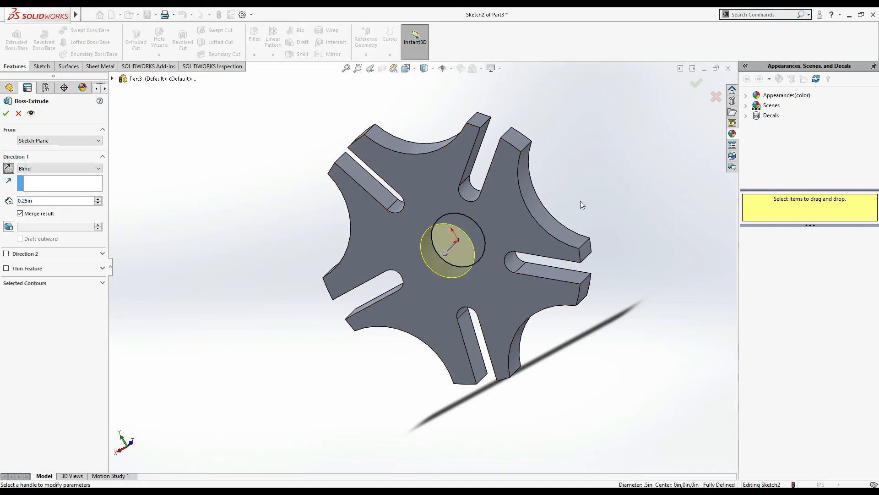
{"action": "middle_click_drag", "start_coordinate": [551, 213], "coordinate": [520, 218]}
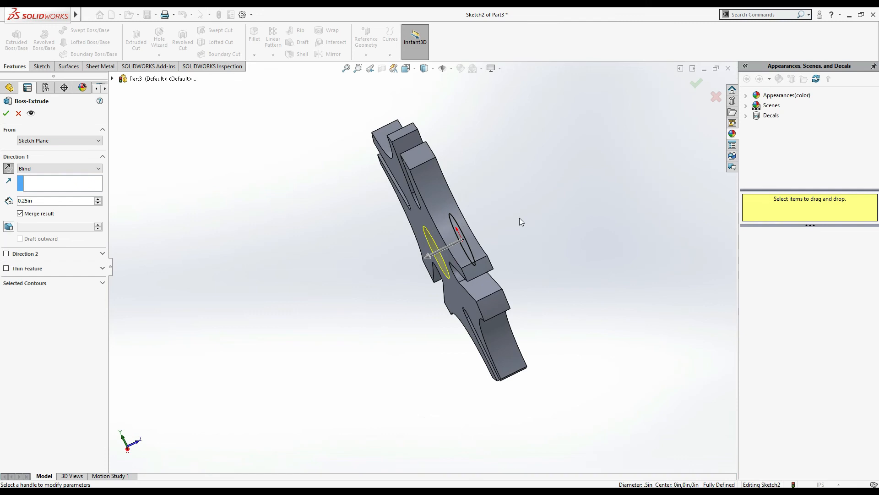
{"action": "double_click", "coordinate": [36, 202]}
{"action": "type", "text": "0.44"}
{"action": "key", "text": "Return"}
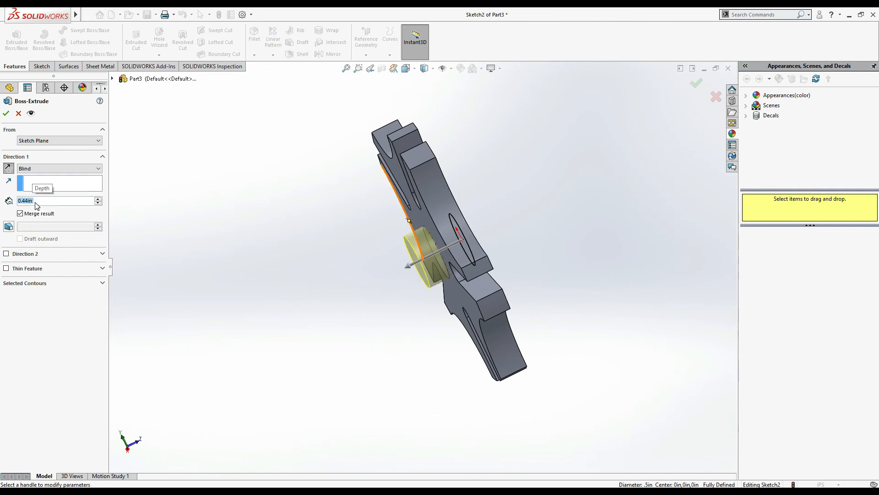
{"action": "middle_click_drag", "start_coordinate": [167, 300], "coordinate": [231, 260]}
{"action": "left_click", "coordinate": [19, 113]}
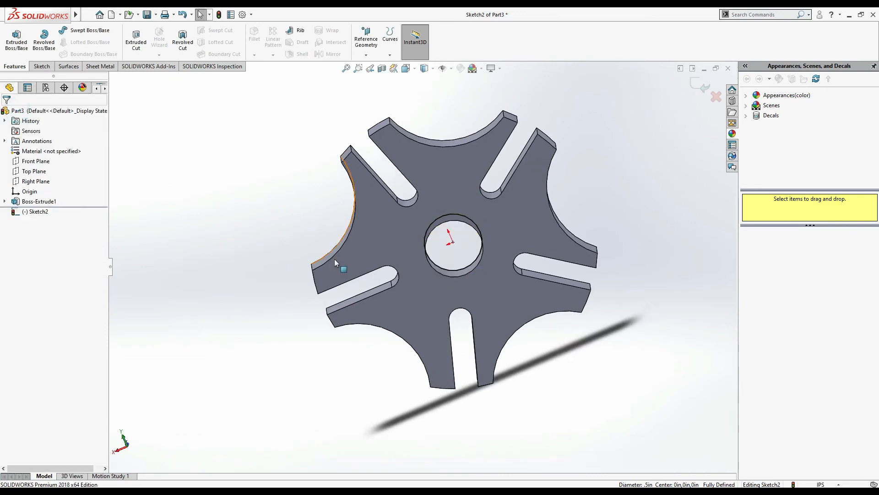
Show the plate extrusion's profile sketch while the hub sketch stays open.
{"action": "left_click", "coordinate": [27, 201]}
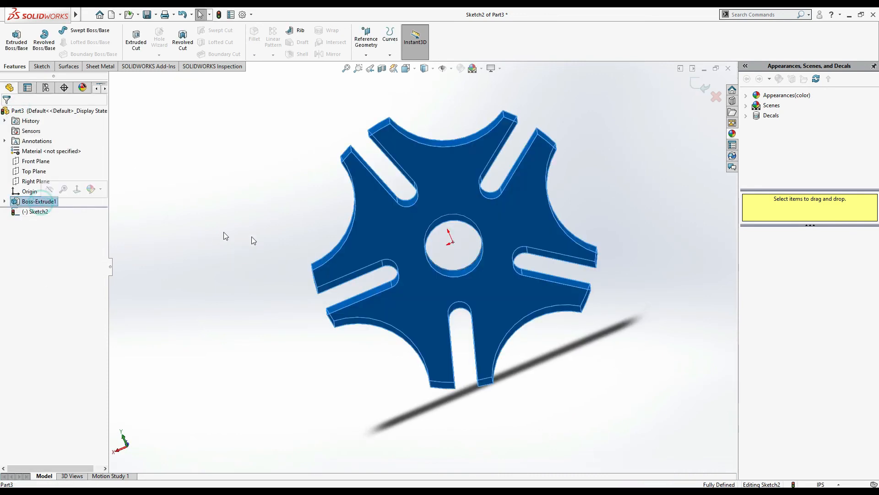
{"action": "right_click", "coordinate": [43, 205]}
{"action": "key", "text": "Escape"}
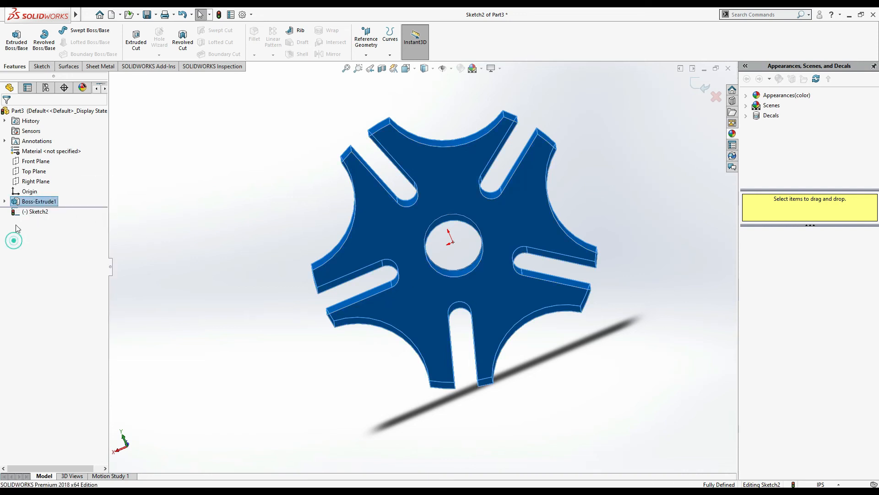
{"action": "double_click", "coordinate": [35, 202]}
{"action": "right_click", "coordinate": [36, 213]}
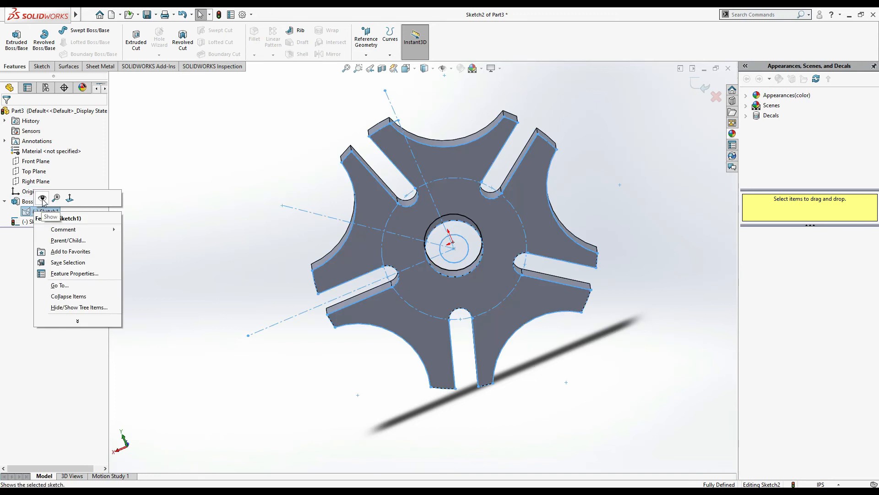
{"action": "left_click", "coordinate": [43, 200]}
{"action": "left_click", "coordinate": [29, 238]}
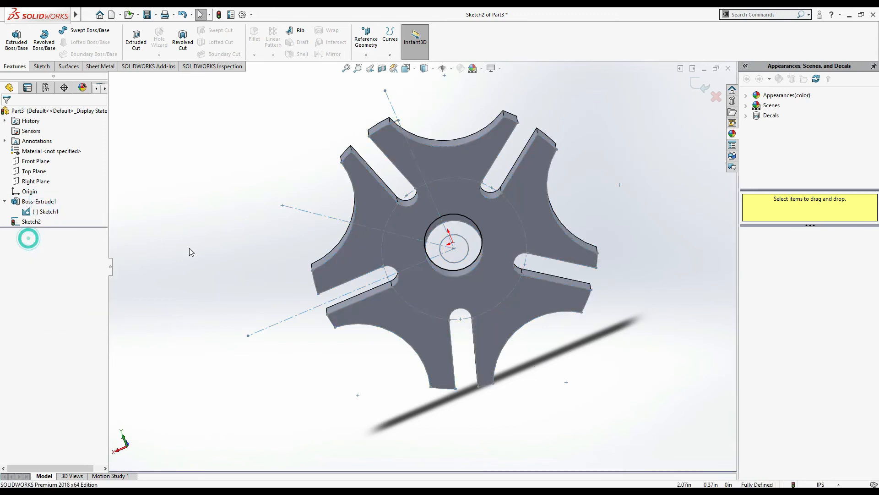
Convert the small 0.25 in central circle of the plate's profile sketch into the open hub sketch.
{"action": "left_click", "coordinate": [456, 262]}
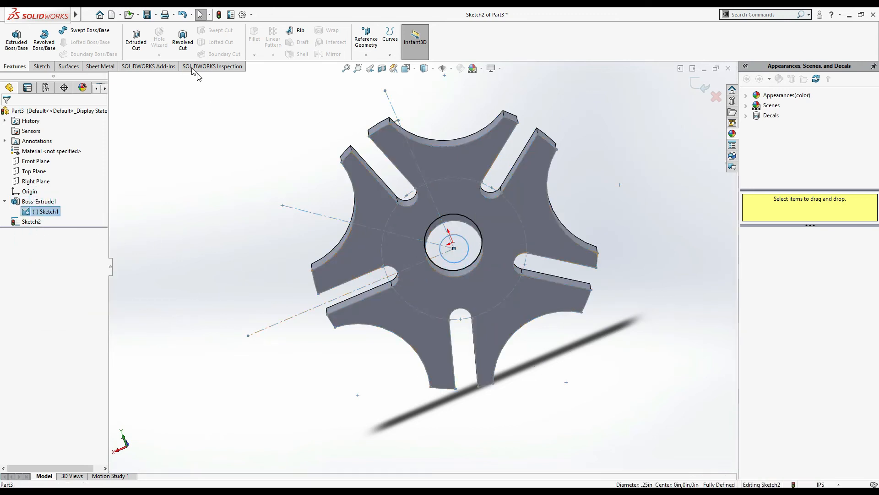
{"action": "left_click", "coordinate": [41, 66]}
{"action": "left_click", "coordinate": [156, 41]}
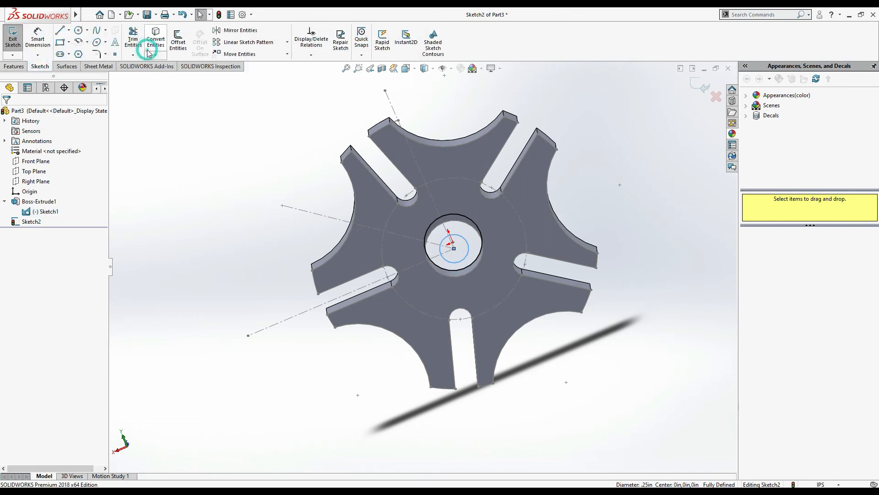
{"action": "middle_click_drag", "start_coordinate": [632, 336], "coordinate": [591, 338]}
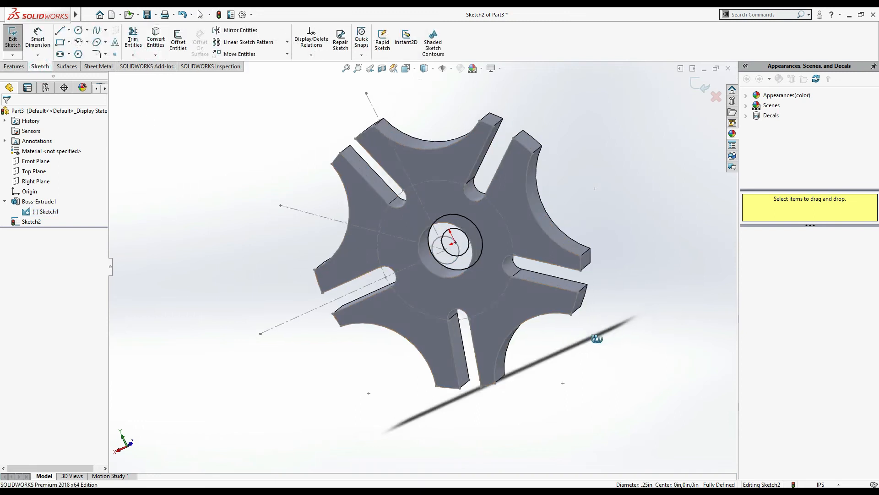
Hide the plate's profile sketch again.
{"action": "right_click", "coordinate": [38, 217]}
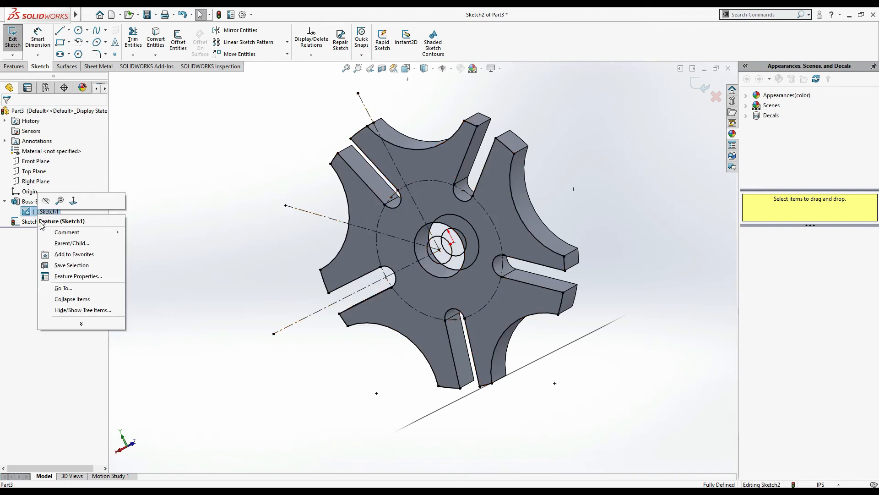
{"action": "left_click", "coordinate": [72, 314]}
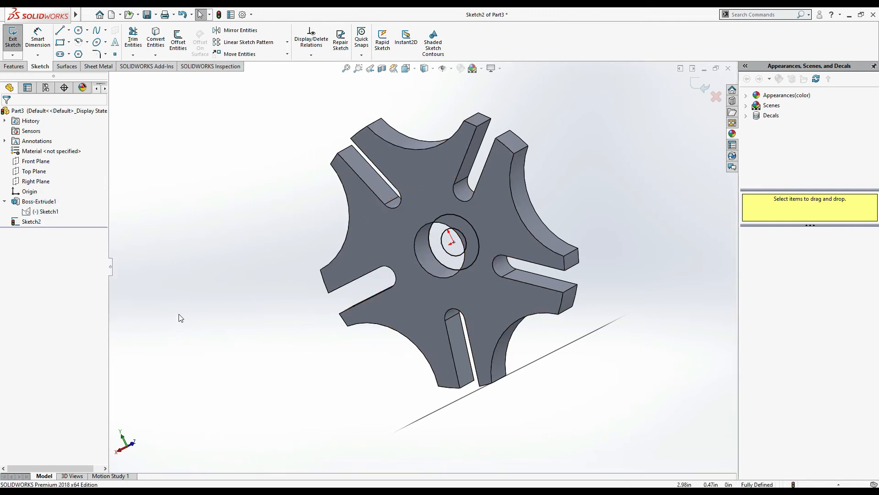
{"action": "middle_click_drag", "start_coordinate": [176, 318], "coordinate": [163, 255]}
{"action": "left_click", "coordinate": [18, 66]}
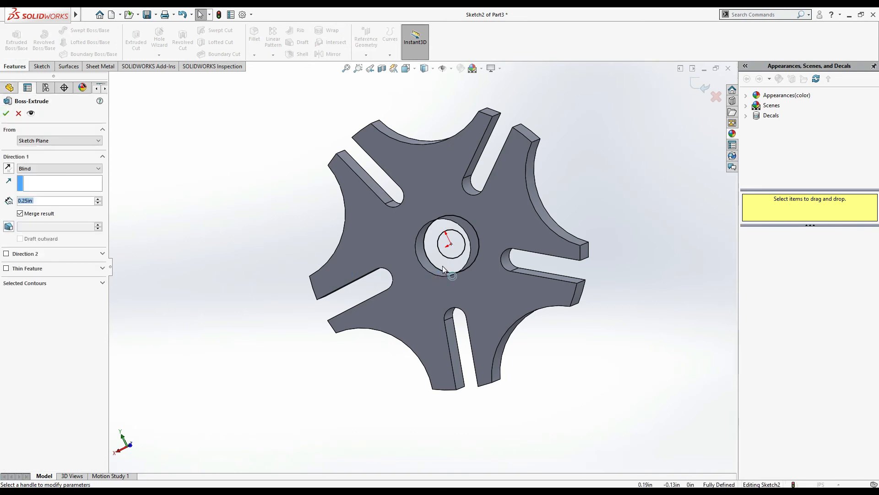
{"action": "middle_click_drag", "start_coordinate": [609, 276], "coordinate": [540, 286]}
{"action": "left_click", "coordinate": [8, 168]}
{"action": "middle_click_drag", "start_coordinate": [232, 251], "coordinate": [271, 247]}
{"action": "double_click", "coordinate": [56, 201]}
{"action": "type", "text": "0.44"}
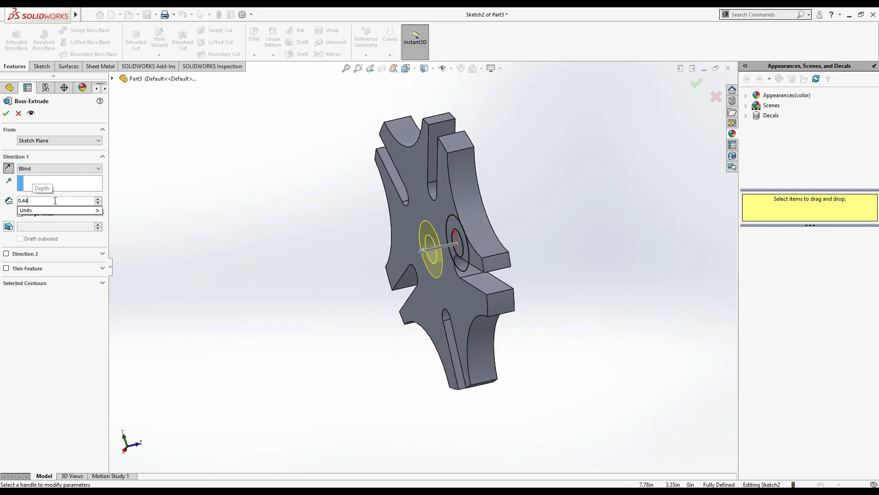
{"action": "key", "text": "Return"}
{"action": "left_click", "coordinate": [17, 114]}
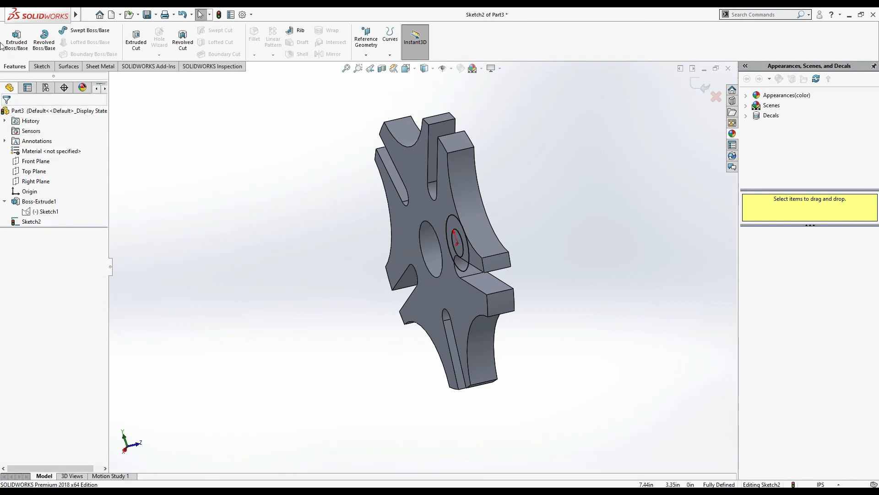
Extrude the hub ring between the two concentric circles to a blind depth of 0.44 in in the reversed direction.
{"action": "left_click", "coordinate": [17, 39]}
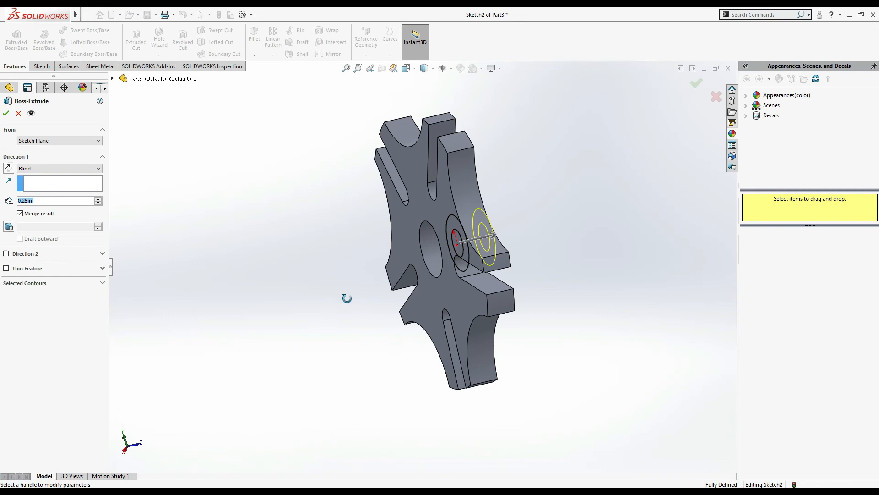
{"action": "left_click", "coordinate": [8, 168]}
{"action": "double_click", "coordinate": [41, 200]}
{"action": "type", "text": "0.44"}
{"action": "key", "text": "Return"}
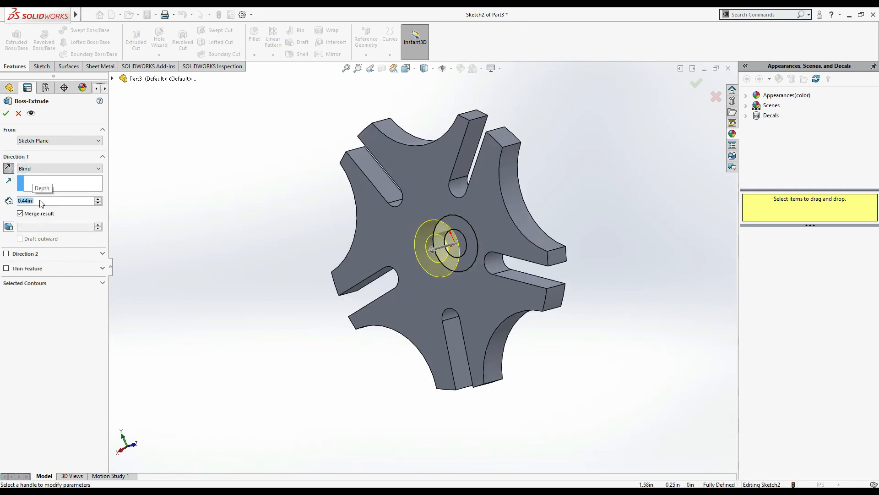
{"action": "left_click", "coordinate": [6, 113]}
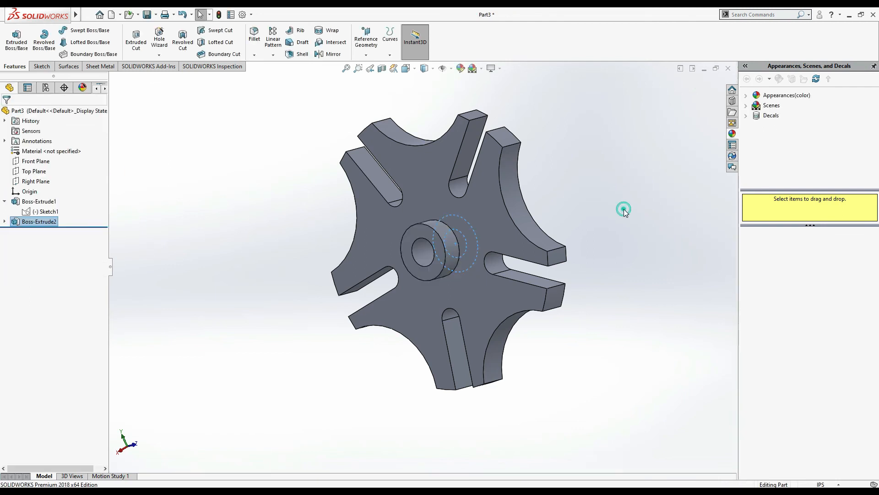
Apply the Plain White scene to the part.
{"action": "middle_click_drag", "start_coordinate": [633, 222], "coordinate": [541, 148]}
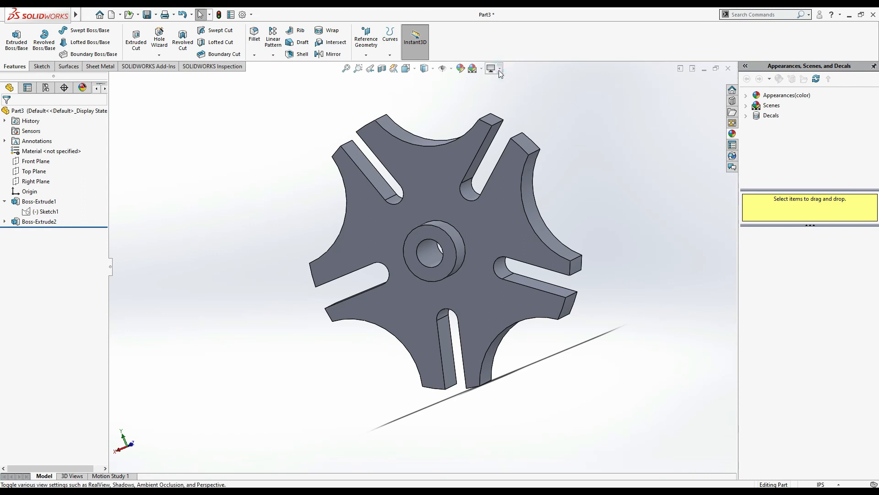
{"action": "left_click", "coordinate": [483, 72]}
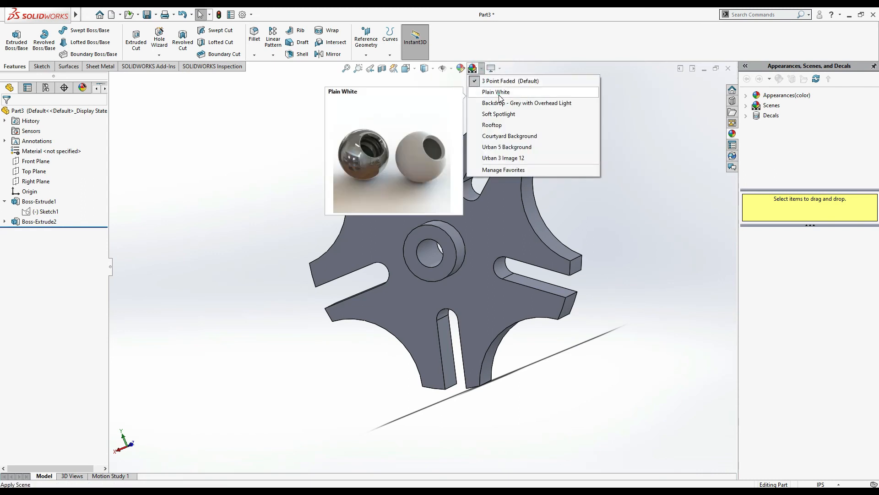
{"action": "left_click", "coordinate": [493, 93]}
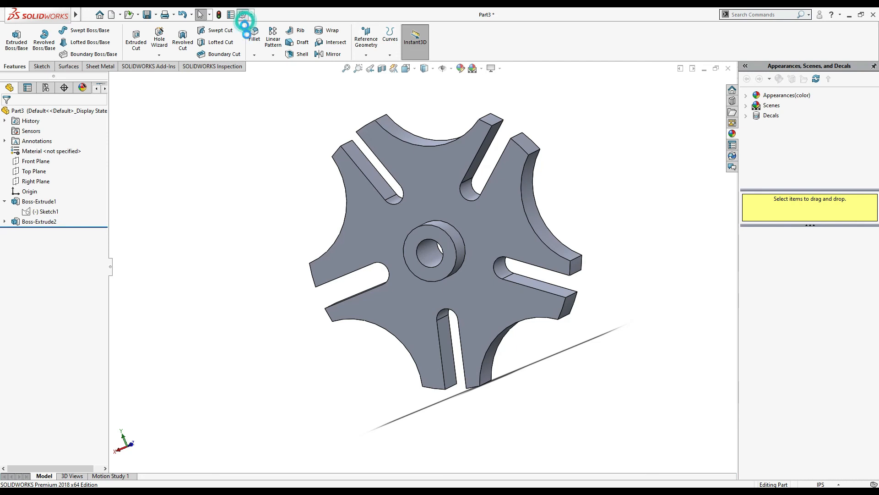
Raise both the shaded and the wireframe resolution to the start of the high red zone in the document's image quality settings.
{"action": "left_click", "coordinate": [243, 14]}
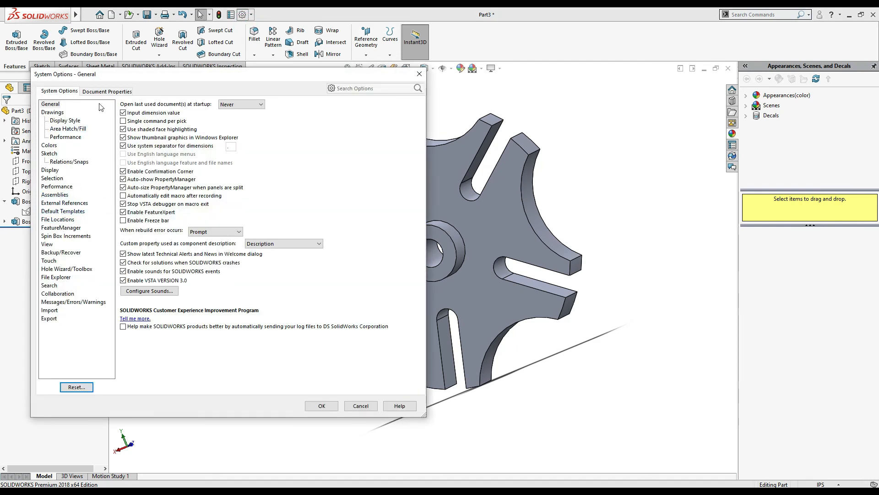
{"action": "left_click", "coordinate": [106, 92]}
{"action": "left_click", "coordinate": [59, 195]}
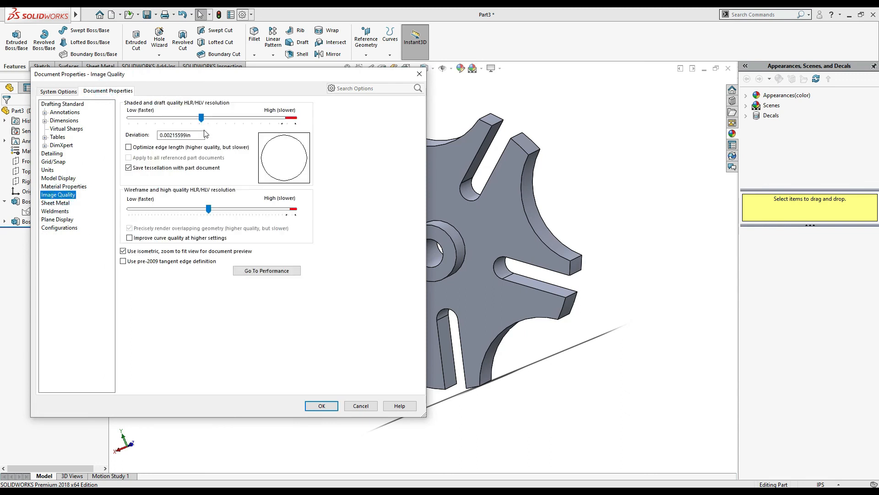
{"action": "left_click_drag", "start_coordinate": [202, 117], "coordinate": [290, 119]}
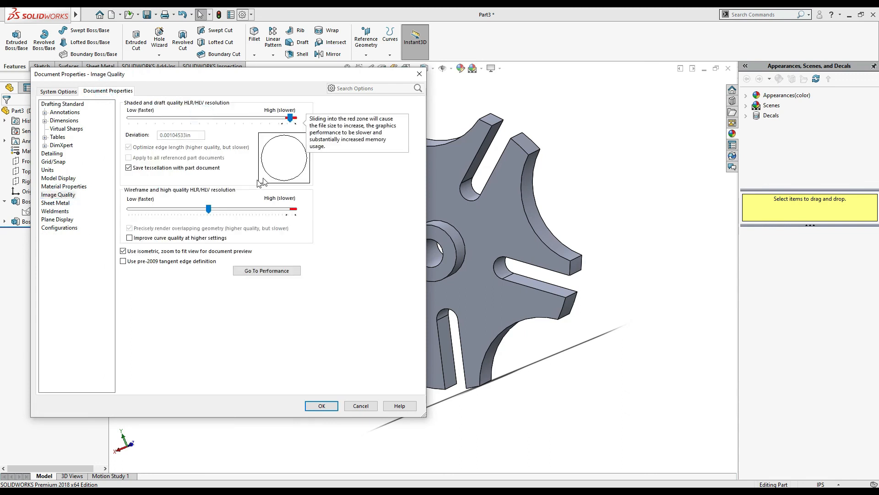
{"action": "left_click", "coordinate": [208, 208]}
{"action": "left_click_drag", "start_coordinate": [211, 210], "coordinate": [290, 208]}
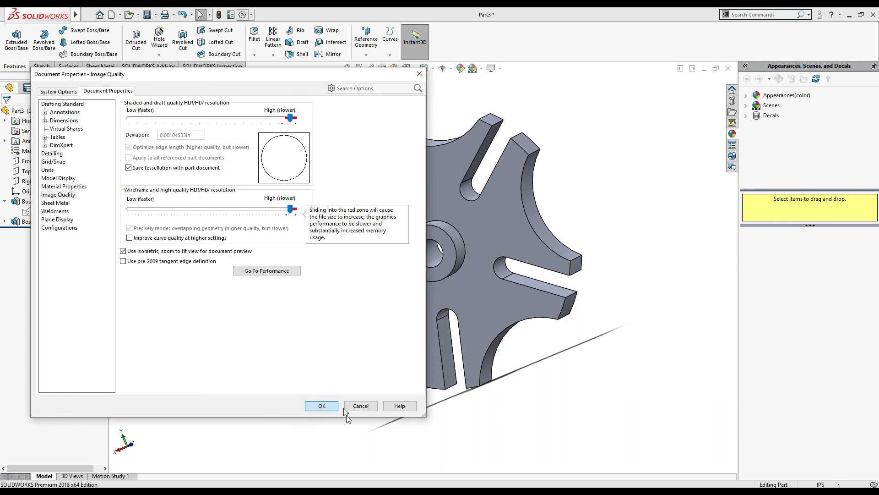
{"action": "left_click", "coordinate": [329, 406]}
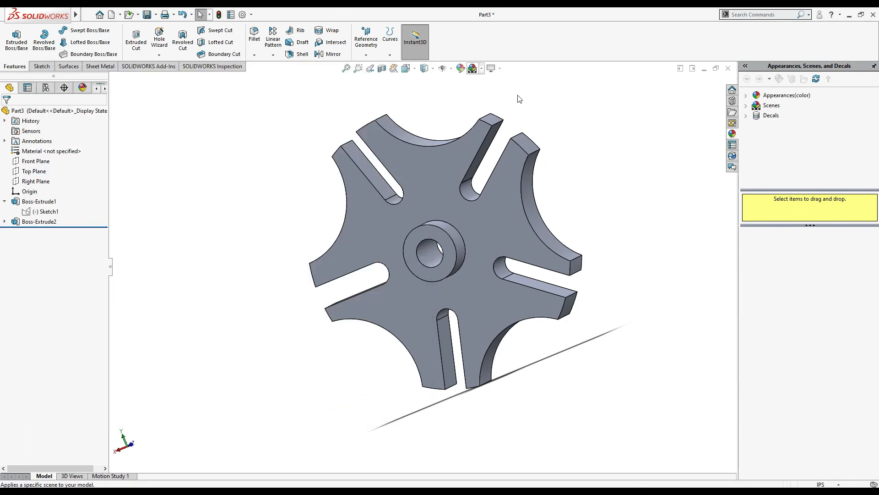
Try the chromium plate metal appearance on the gear, and replace it with polished steel.
{"action": "left_click", "coordinate": [746, 95]}
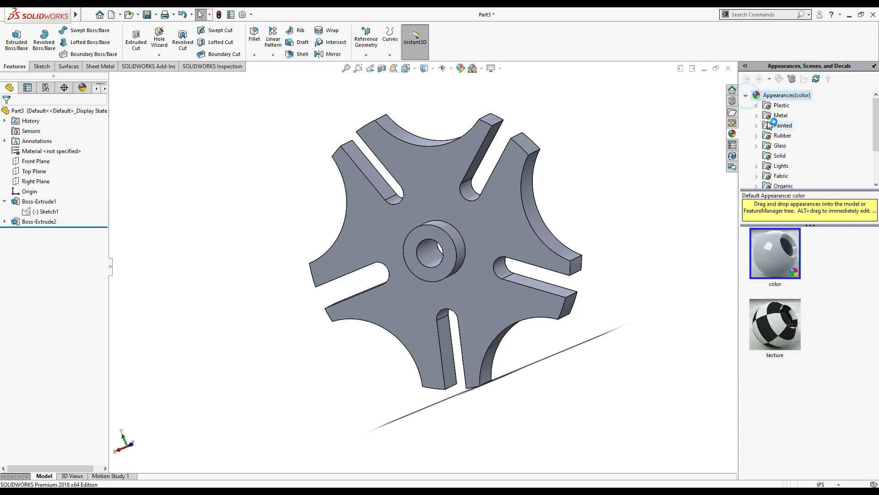
{"action": "left_click", "coordinate": [779, 115]}
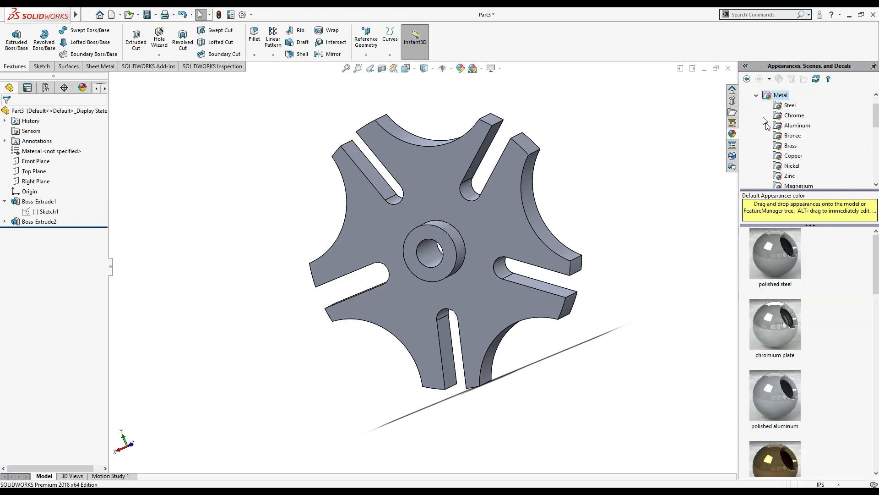
{"action": "left_click", "coordinate": [779, 336]}
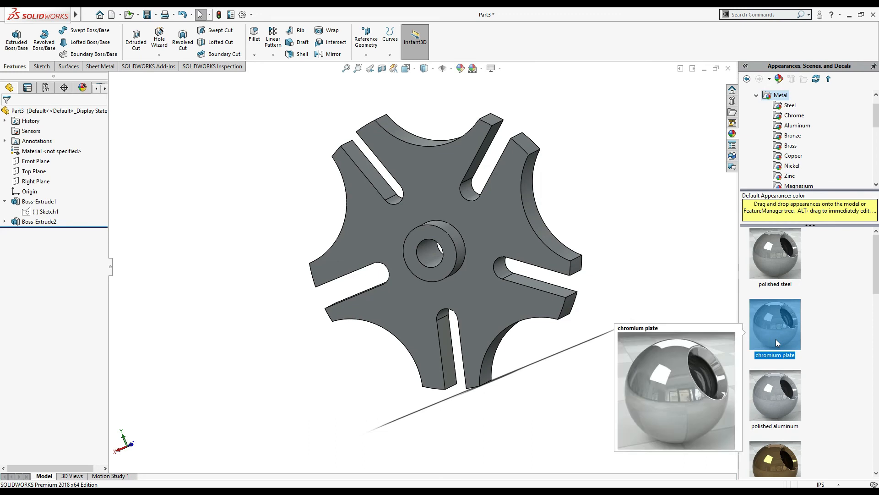
{"action": "left_click", "coordinate": [778, 261]}
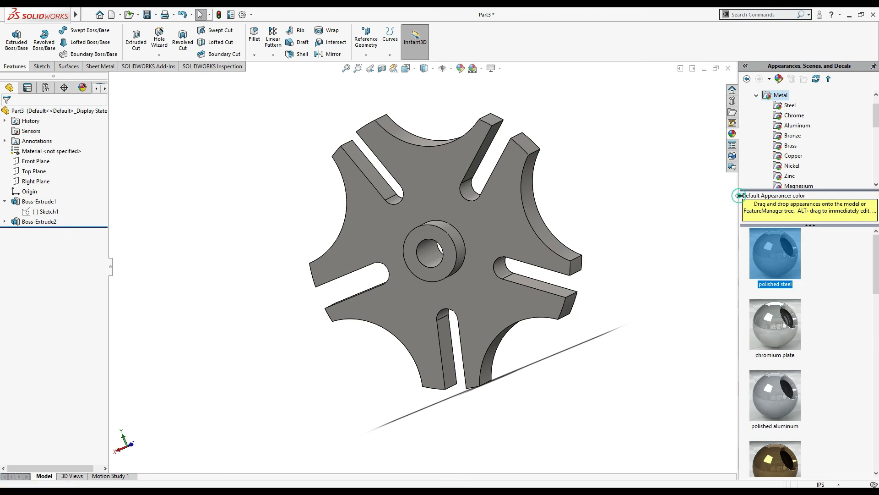
{"action": "middle_click_drag", "start_coordinate": [675, 192], "coordinate": [486, 293]}
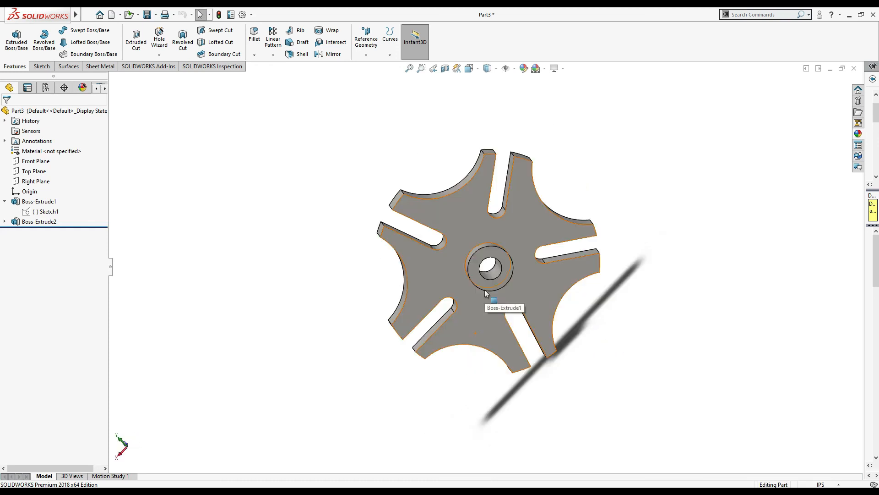